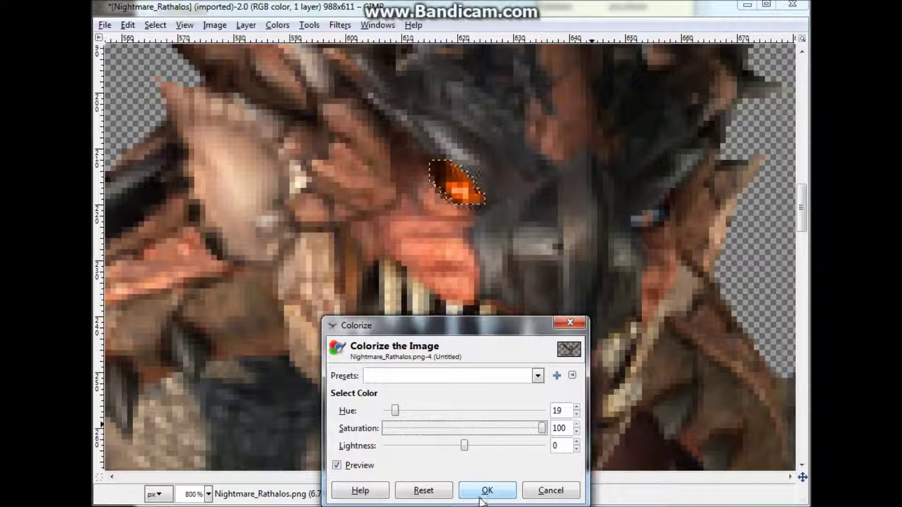
- Set the Colorize hue to 20 and apply it to the selected eye
double_click(560, 411)
type("20")
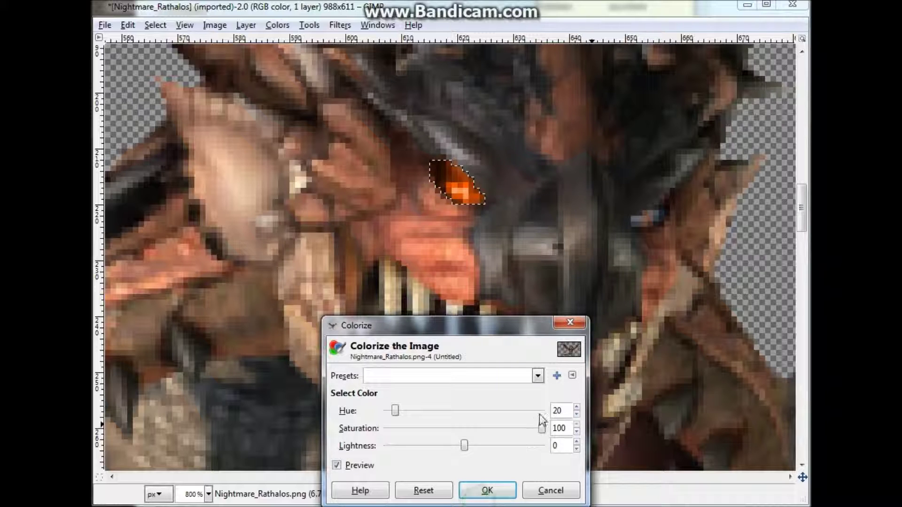
left_click(472, 497)
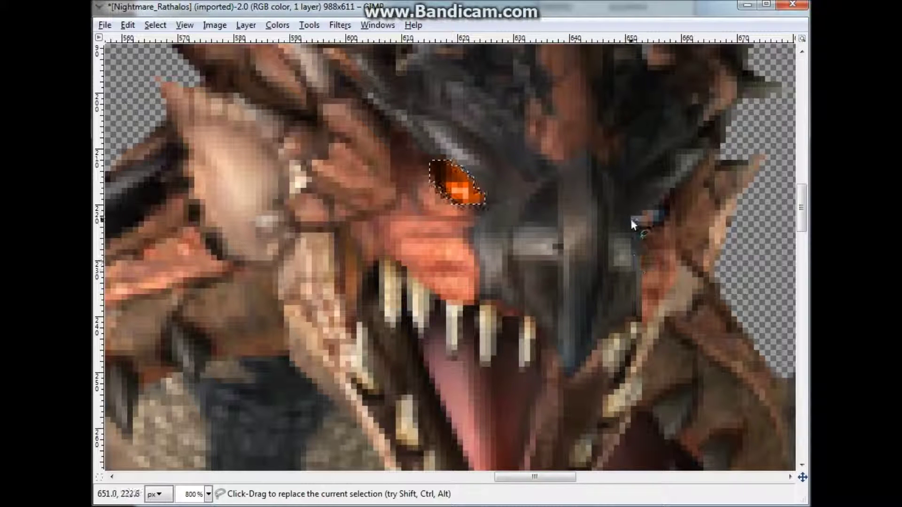
- Select the eye on the other side of the snout with Free Select and colorize it in the same saturated orange
left_click_drag(636, 213, 637, 215)
left_click(277, 25)
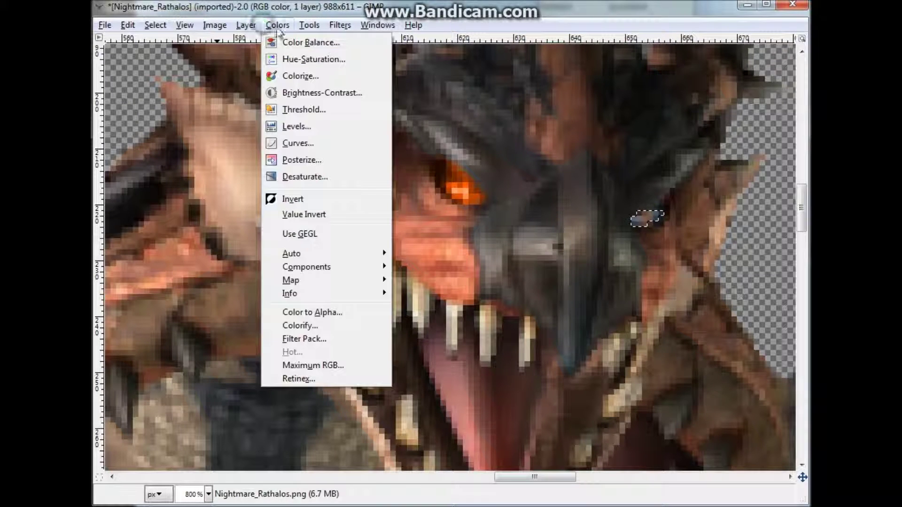
left_click(293, 75)
double_click(564, 412)
type("20")
left_click_drag(464, 426, 617, 396)
left_click(488, 491)
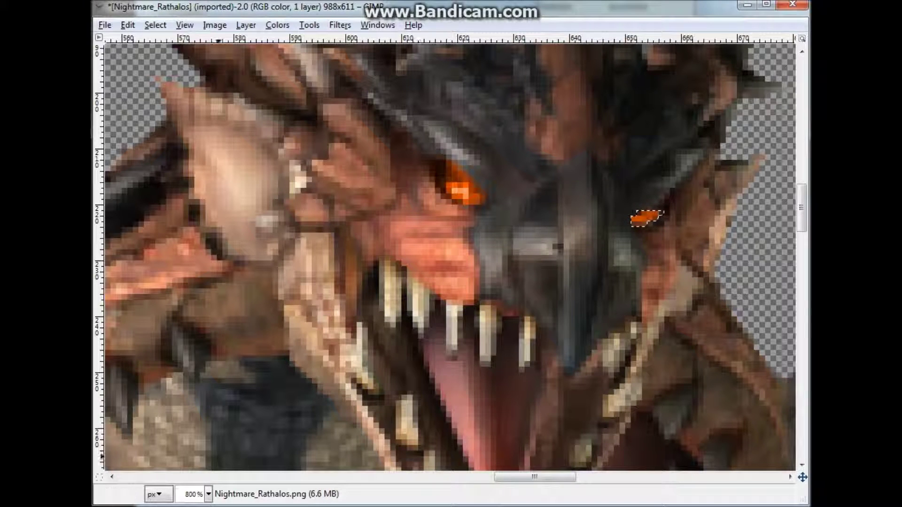
- Replace the eye selection with a selection of the entire image, viewed at 400%
left_click(208, 495)
left_click(193, 365)
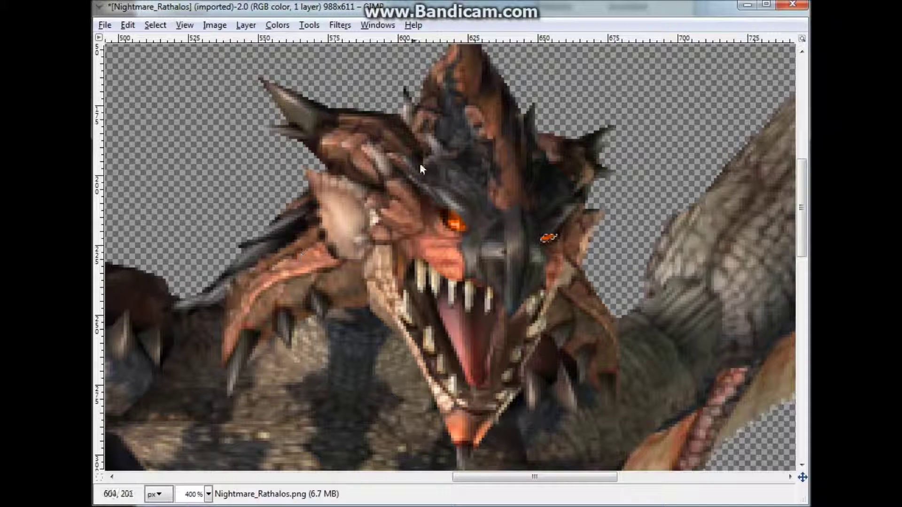
left_click(156, 24)
left_click(164, 43)
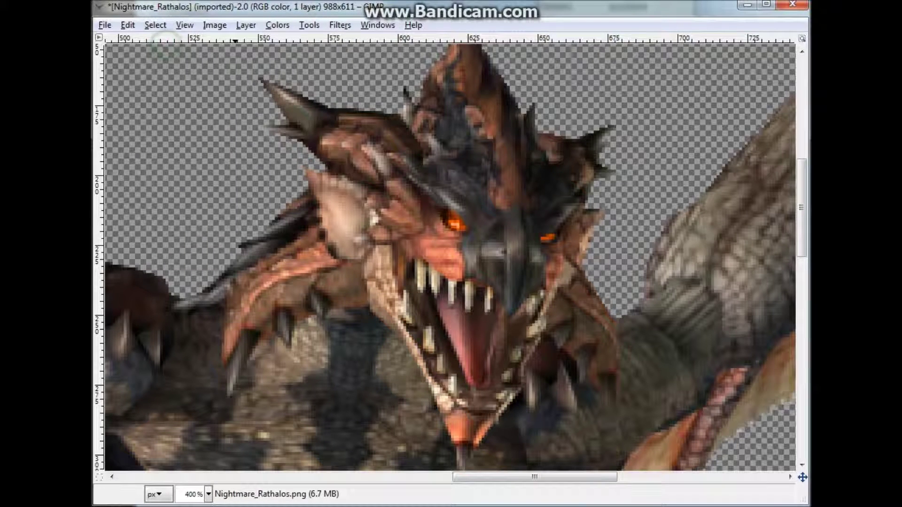
- Start the Supernova filter and place the nova's centre on the larger orange eye at X 621, Y 218
left_click(342, 26)
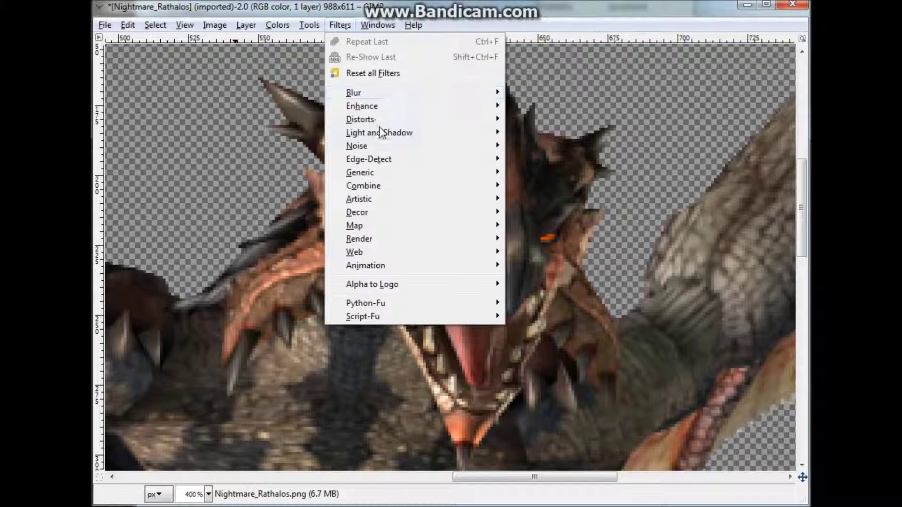
mouse_move(381, 132)
left_click(580, 187)
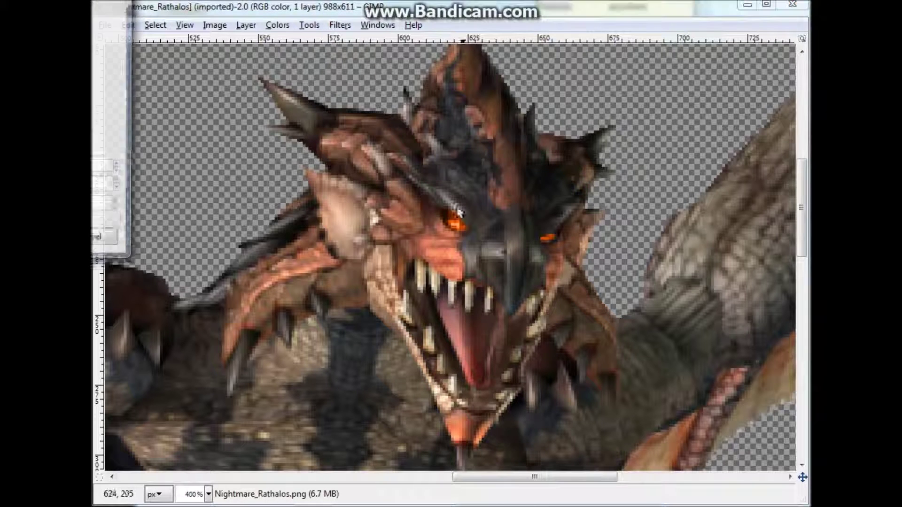
left_click_drag(34, 0, 261, 125)
left_click(300, 252)
left_click(300, 251)
left_click(301, 252)
left_click(300, 252)
left_click(301, 252)
mouse_move(228, 234)
left_mouse_down()
mouse_move(258, 237)
mouse_move(239, 233)
left_mouse_up()
left_click_drag(304, 184, 280, 192)
left_click(300, 252)
- Set the nova's radius to 6 and its colour to ff9000, and apply the filter
left_click_drag(229, 378, 218, 376)
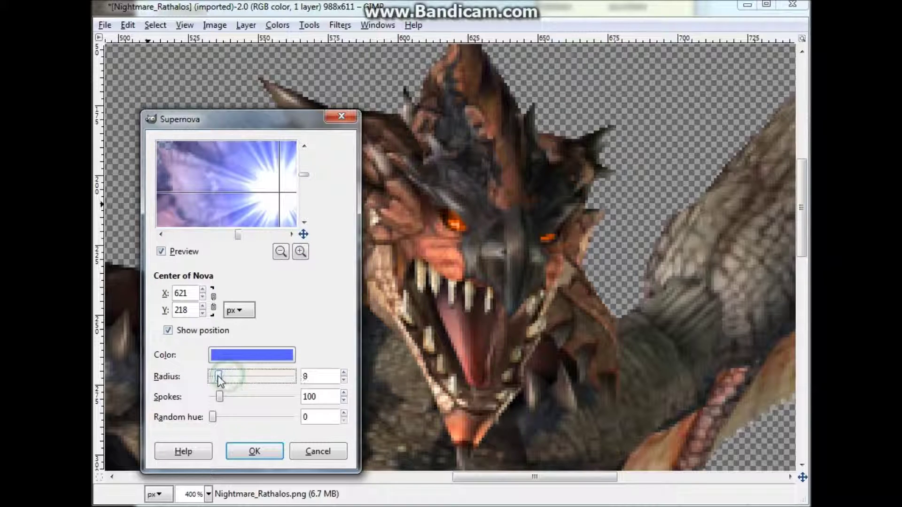
left_click(249, 357)
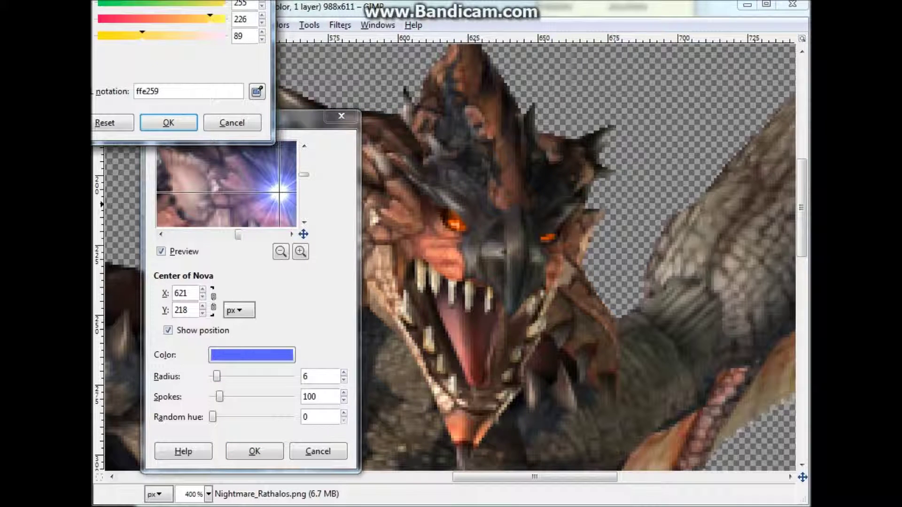
left_click(169, 124)
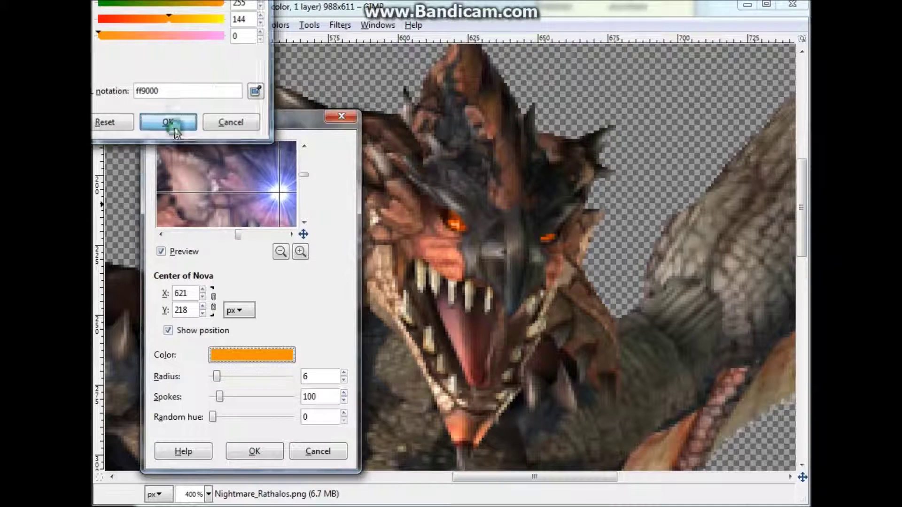
left_click(257, 450)
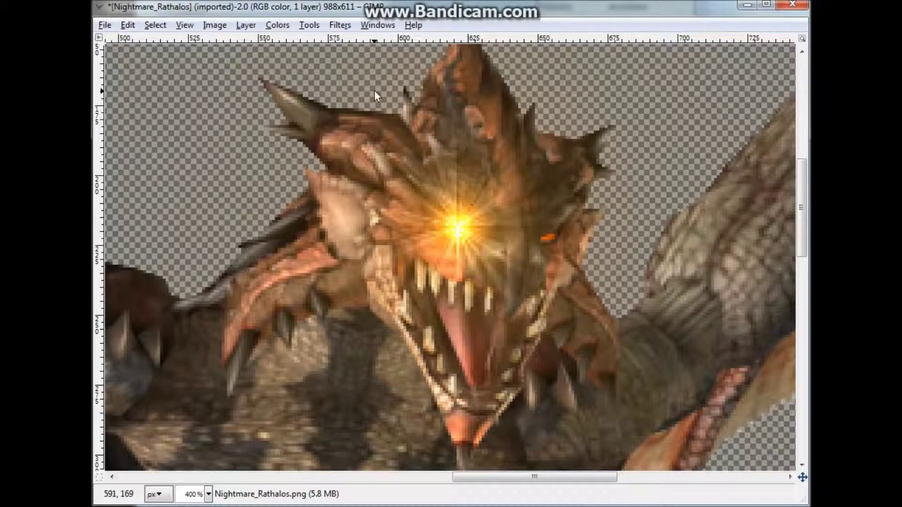
- Apply a second Supernova centred on the smaller eye, keeping the same orange colour and radius
left_click(299, 28)
mouse_move(340, 24)
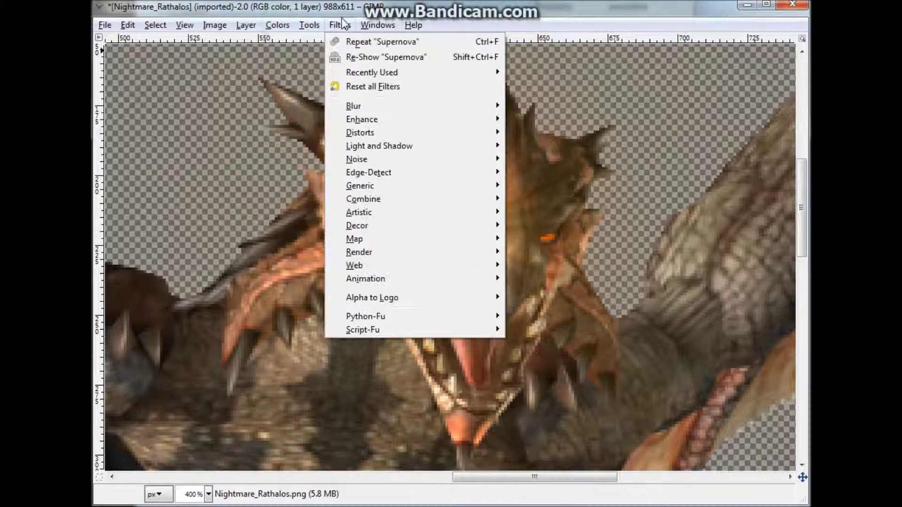
mouse_move(388, 148)
left_click(546, 199)
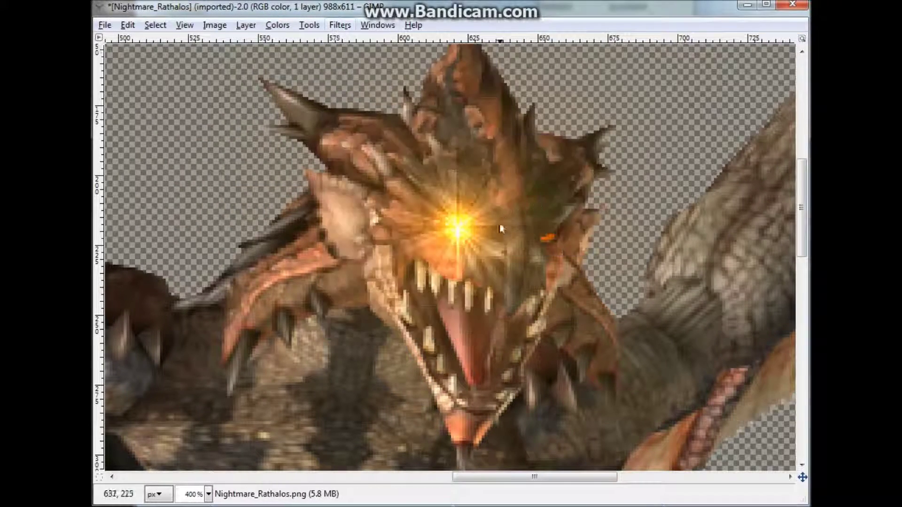
left_click(107, 79)
left_click(107, 79)
left_click(107, 78)
left_click(107, 79)
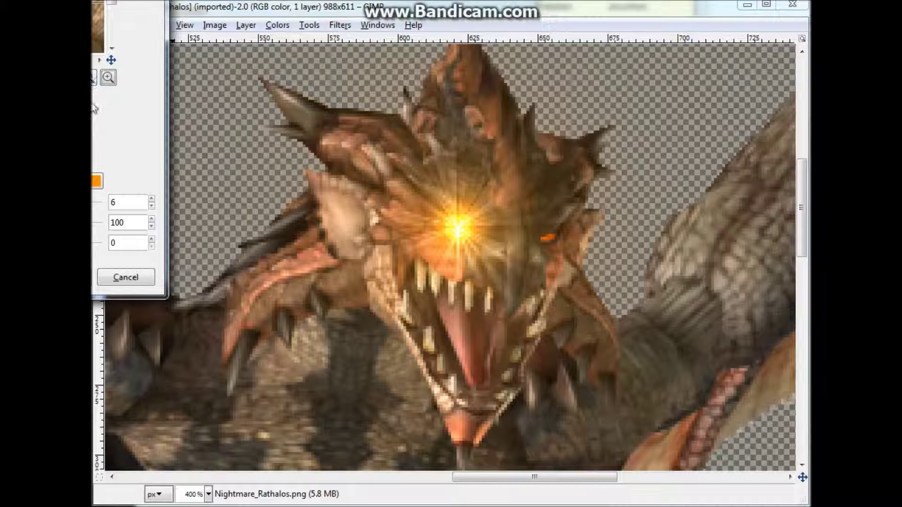
key("Return")
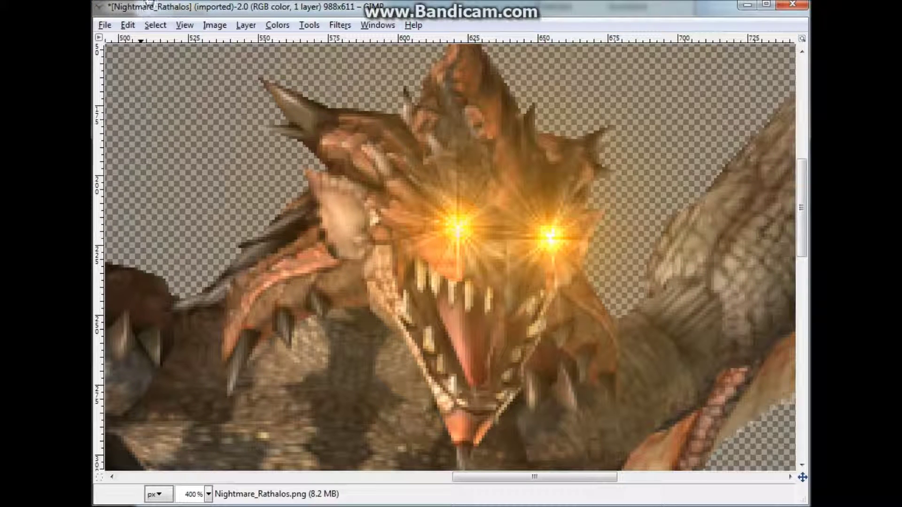
- Switch to the browser and read the Physiology section of the monster's wiki page
scroll(409, 227, "down", 1)
scroll(362, 279, "up", 1)
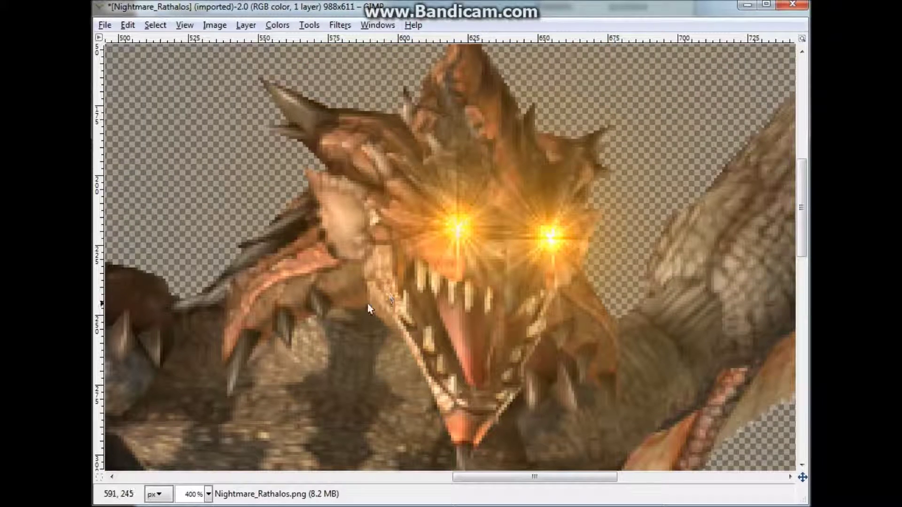
scroll(357, 310, "down", 10)
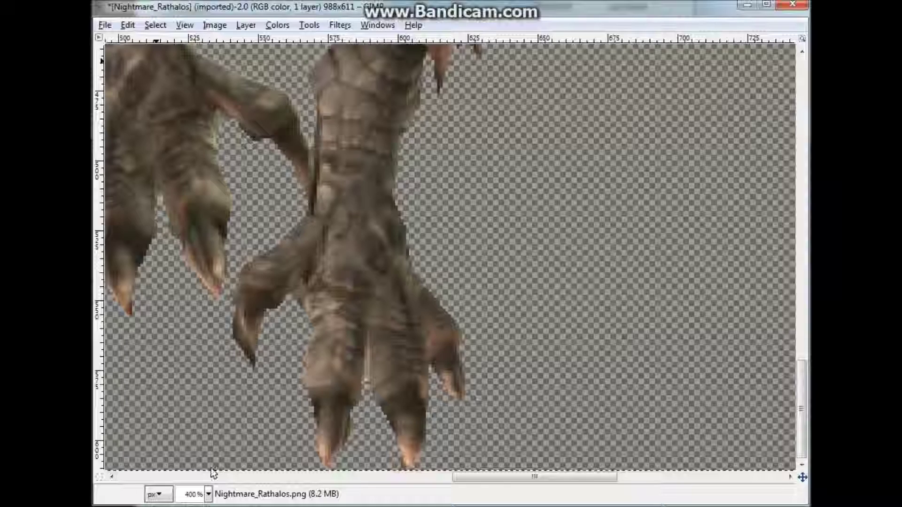
scroll(290, 460, "up", 5)
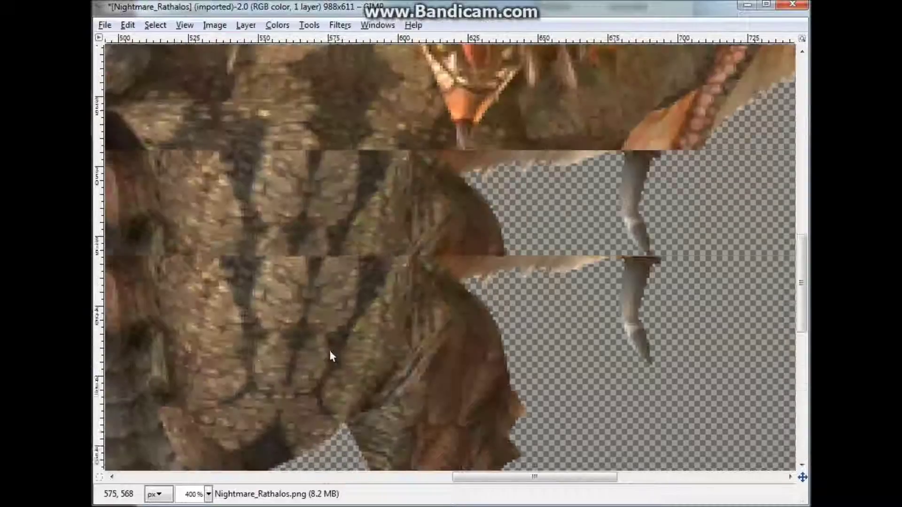
- Examine the glowing head and the membranes and claws of both wings at 200% zoom
left_click(208, 494)
left_click(195, 385)
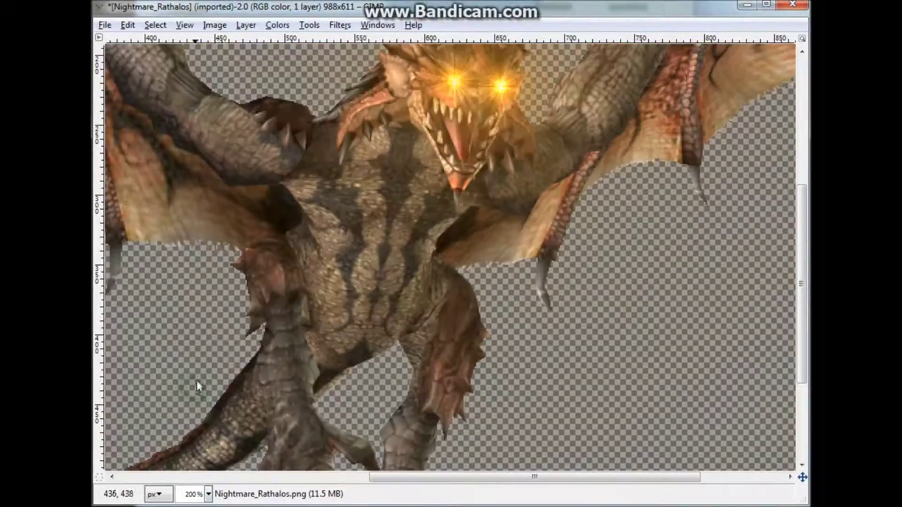
scroll(247, 365, "up", 6)
scroll(256, 361, "down", 5)
scroll(257, 364, "up", 5)
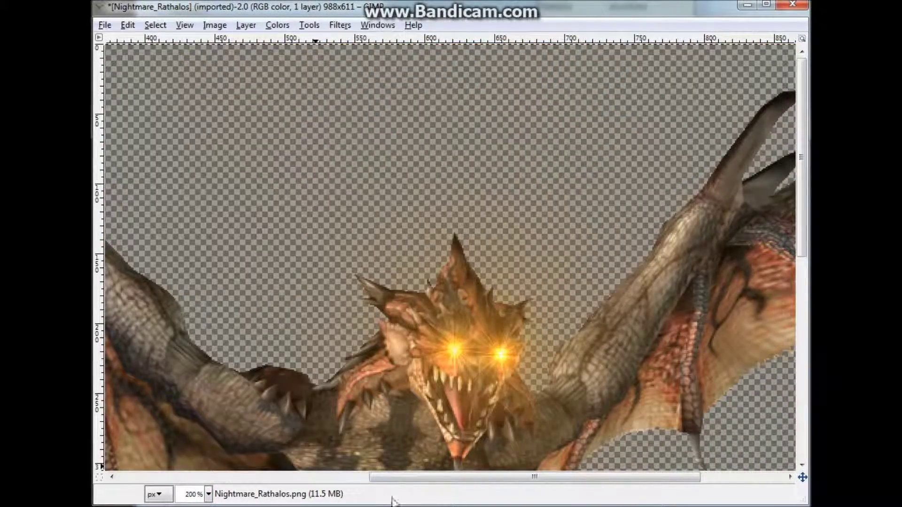
left_click_drag(401, 478, 629, 474)
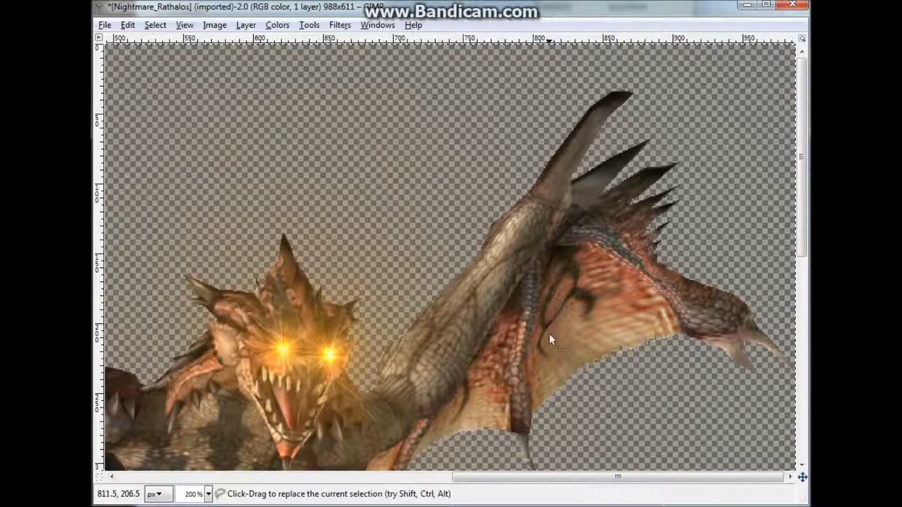
scroll(551, 340, "down", 5)
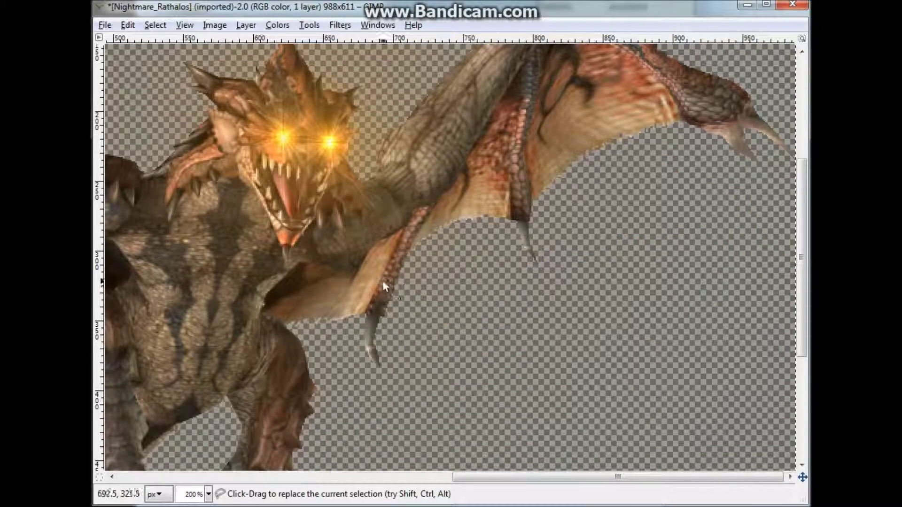
scroll(384, 286, "up", 5)
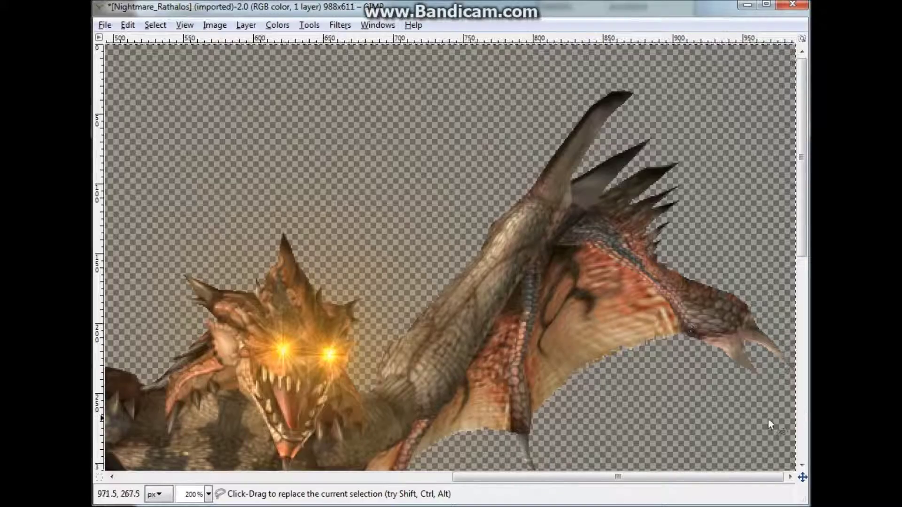
scroll(701, 408, "down", 4)
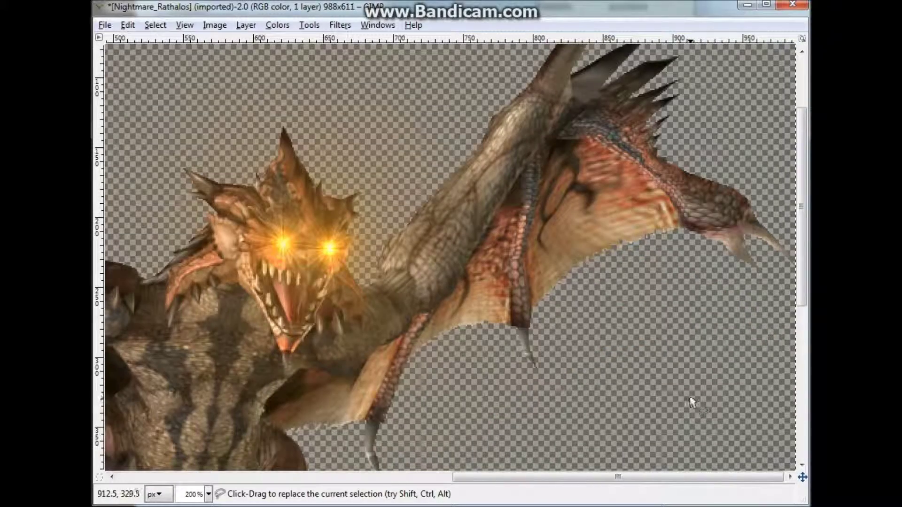
left_click_drag(488, 477, 192, 486)
scroll(242, 427, "up", 3)
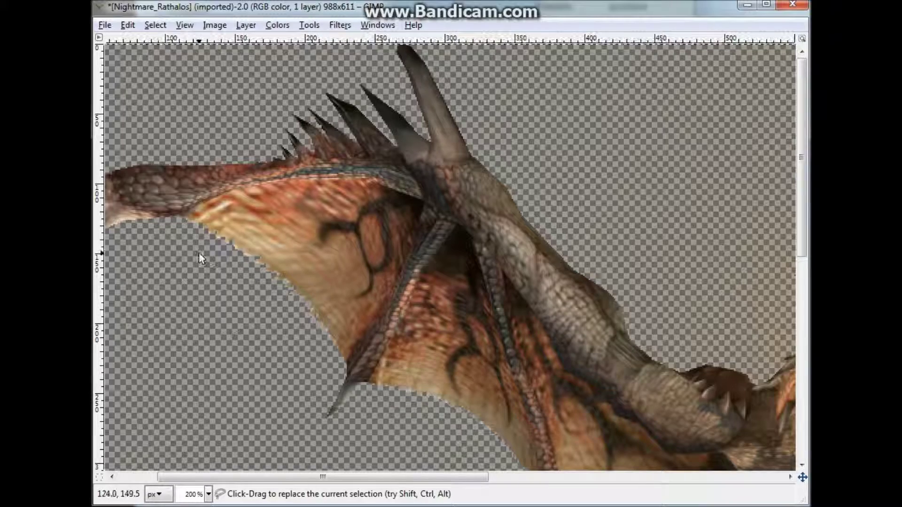
scroll(225, 252, "down", 8)
scroll(267, 241, "up", 5)
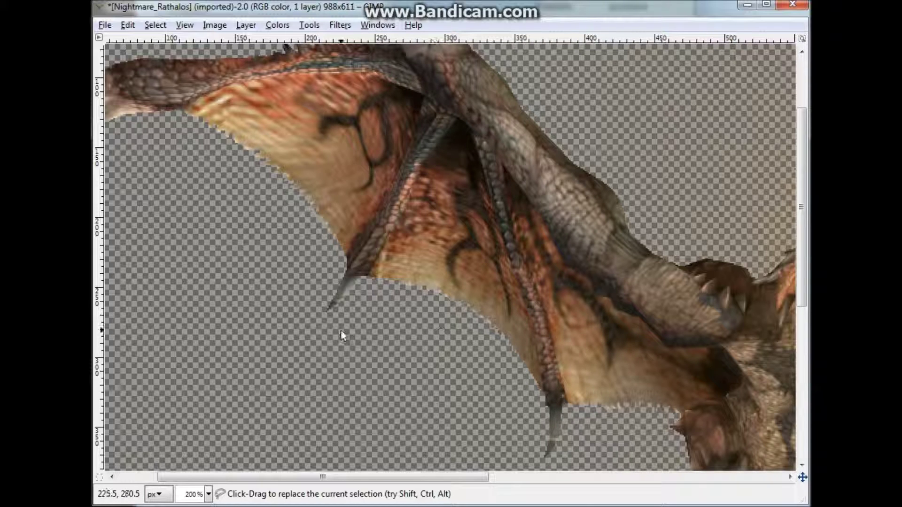
- Outline the claw and lower end of the outer hanging finger on the wing left of the head with Free Select
left_click_drag(342, 337, 379, 291)
left_click(369, 276)
left_click(385, 245)
left_click(373, 221)
left_click(321, 289)
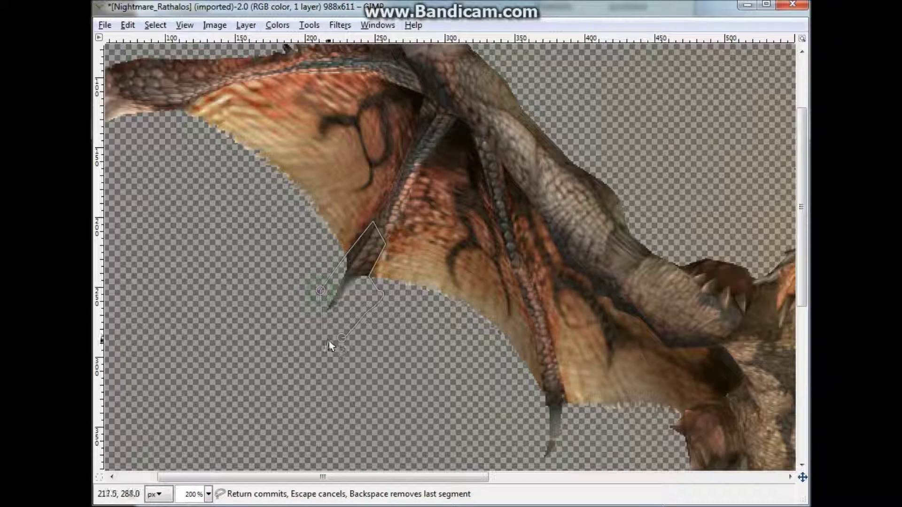
double_click(346, 338)
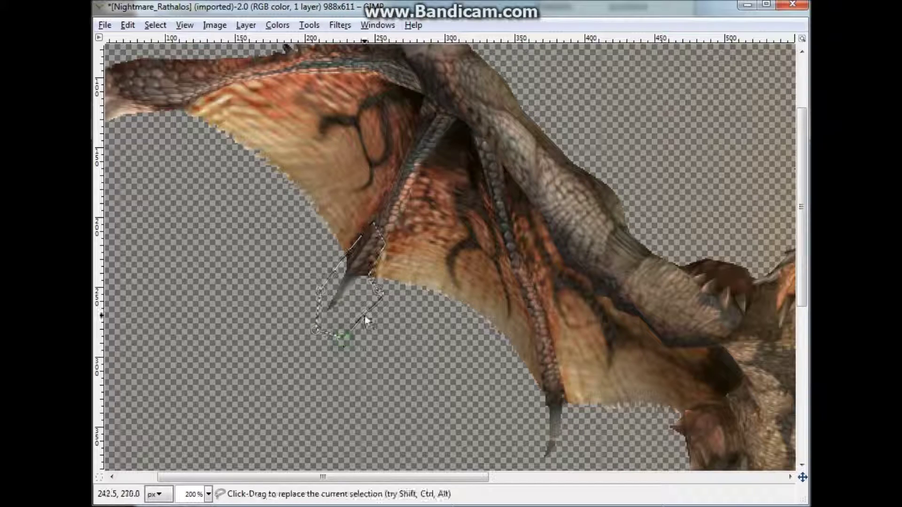
- Copy the outlined wing claw and paste it as a floating selection
left_click(128, 25)
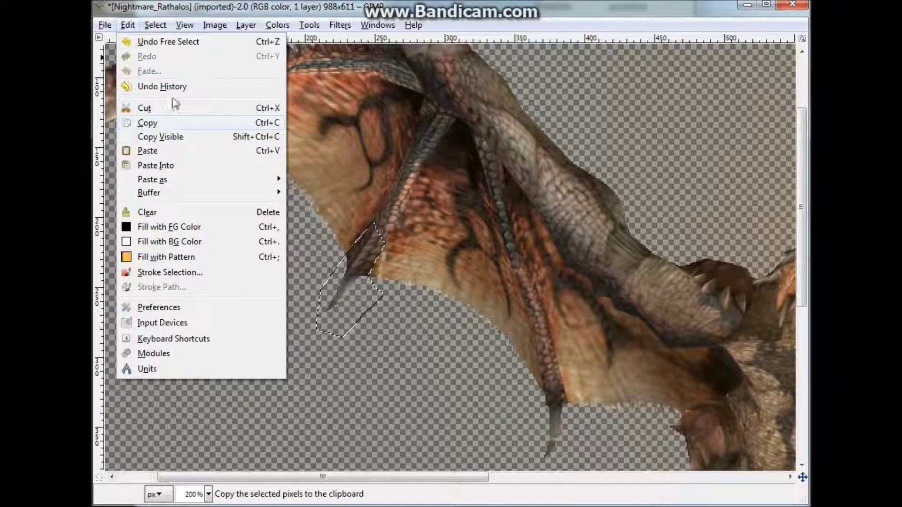
left_click(155, 125)
left_click(246, 25)
mouse_move(128, 25)
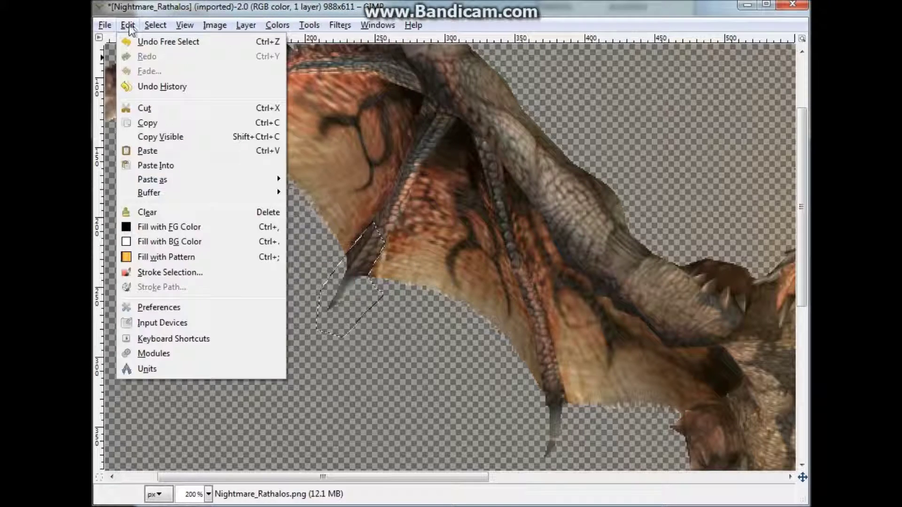
left_click(151, 122)
left_click(128, 29)
left_click(155, 151)
- Move the pasted claw down and outward so it lengthens the wing finger, and anchor it to the image layer
left_click_drag(370, 252, 339, 306)
left_click(128, 24)
left_click(148, 150)
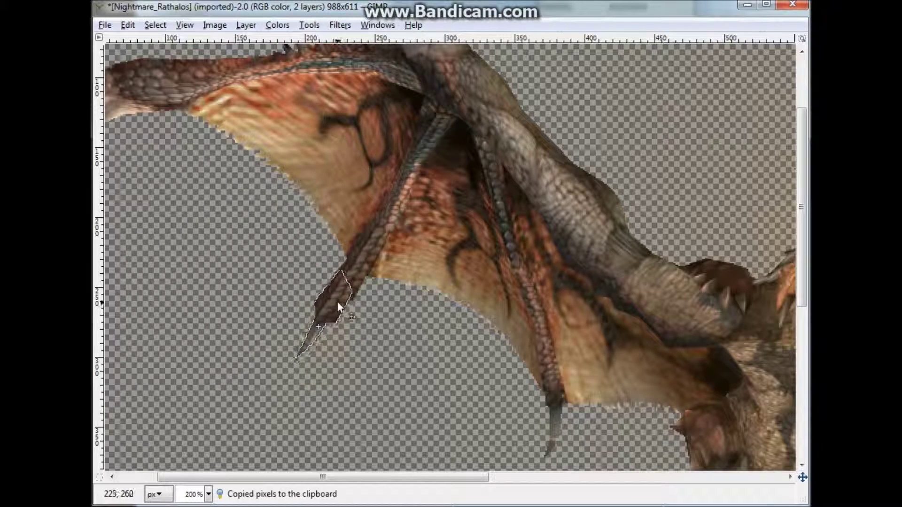
left_click(246, 25)
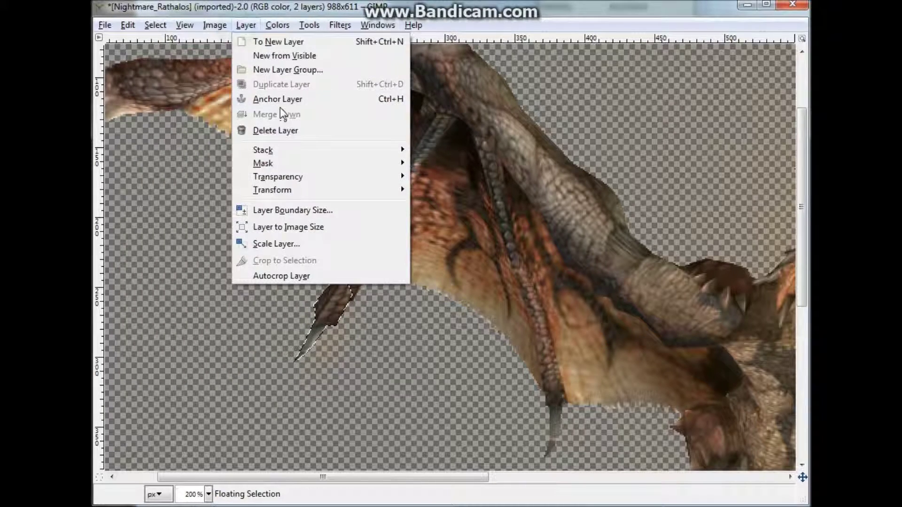
left_click(274, 99)
scroll(556, 321, "up", 1)
scroll(547, 316, "up", 3)
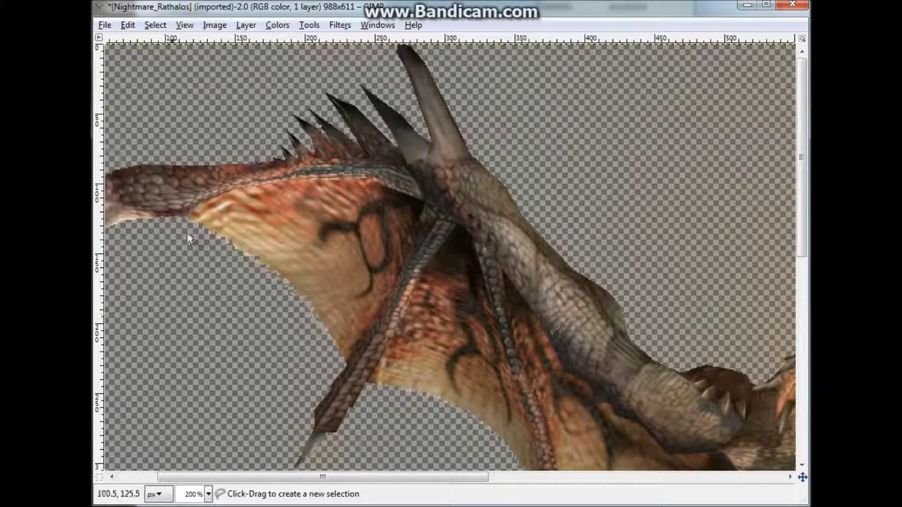
left_click_drag(429, 477, 390, 477)
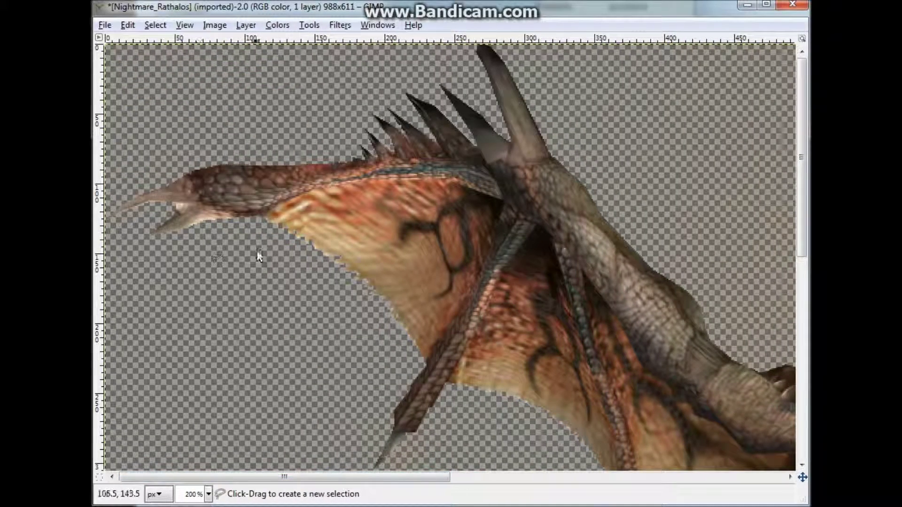
- Outline the clawed tip of the wing left of the head with Free Select
left_click(260, 218)
mouse_move(250, 160)
left_mouse_down()
mouse_move(139, 152)
mouse_move(109, 186)
left_mouse_up()
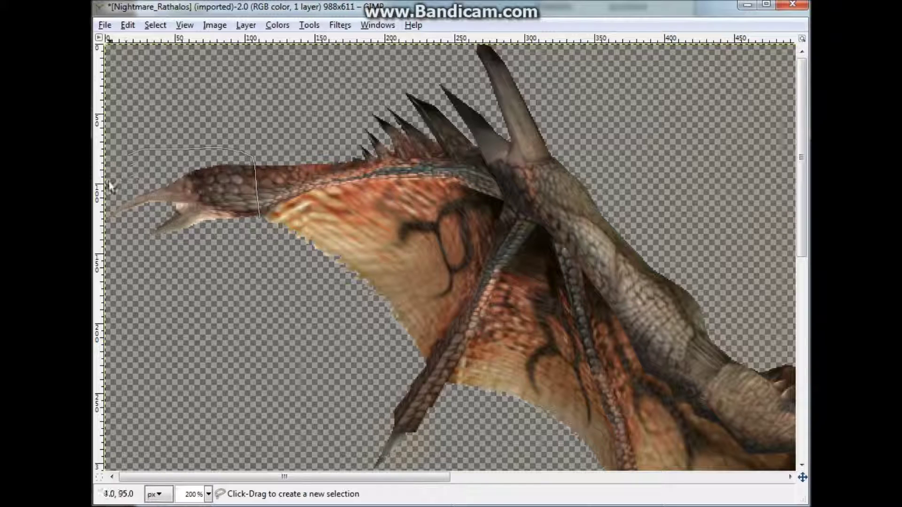
left_click(259, 218)
- Copy the outlined wing tip, paste it, and shift the pasted piece slightly outward along the wing arm
left_click(128, 25)
left_click(159, 124)
left_click(126, 26)
left_click(152, 149)
left_click_drag(240, 200, 219, 197)
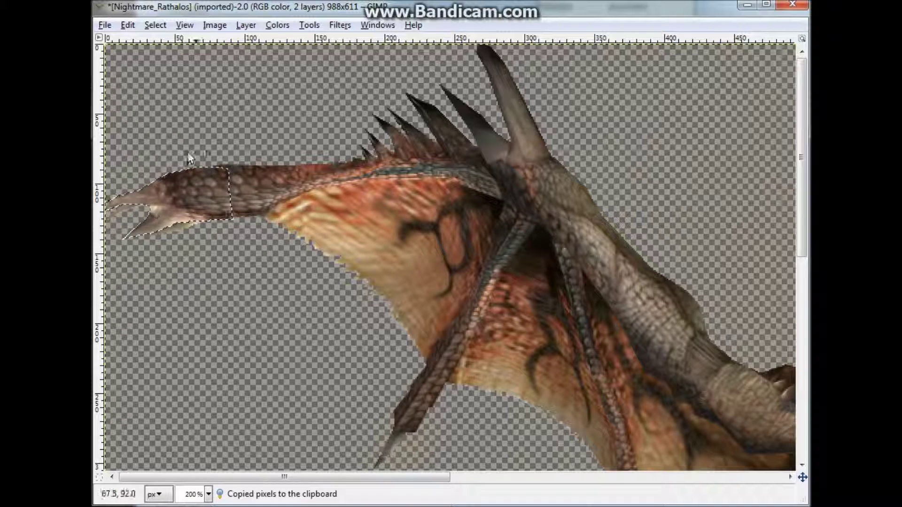
- Paste a second copy of the wing tip farther outward, reaching the canvas edge, and anchor it to the image layer
left_click(127, 25)
left_click(167, 148)
left_click_drag(211, 189, 167, 194)
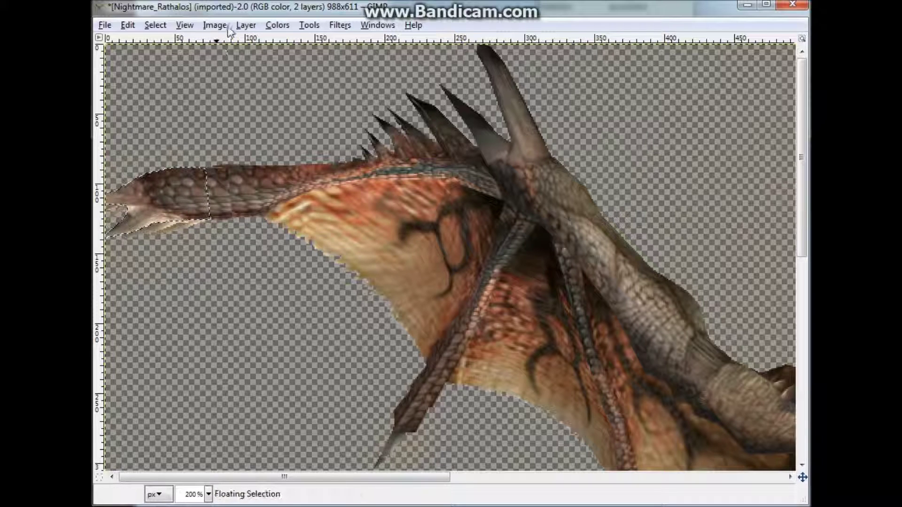
left_click(246, 25)
left_click(265, 97)
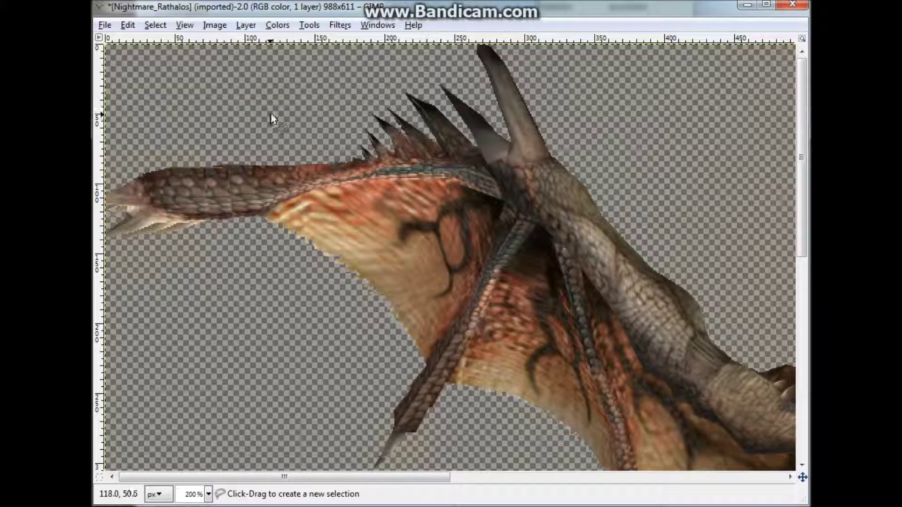
- Smudge the seams between the pasted pieces on the extended wing arm and blend the duplicated claw edges
left_click(239, 27)
mouse_move(326, 26)
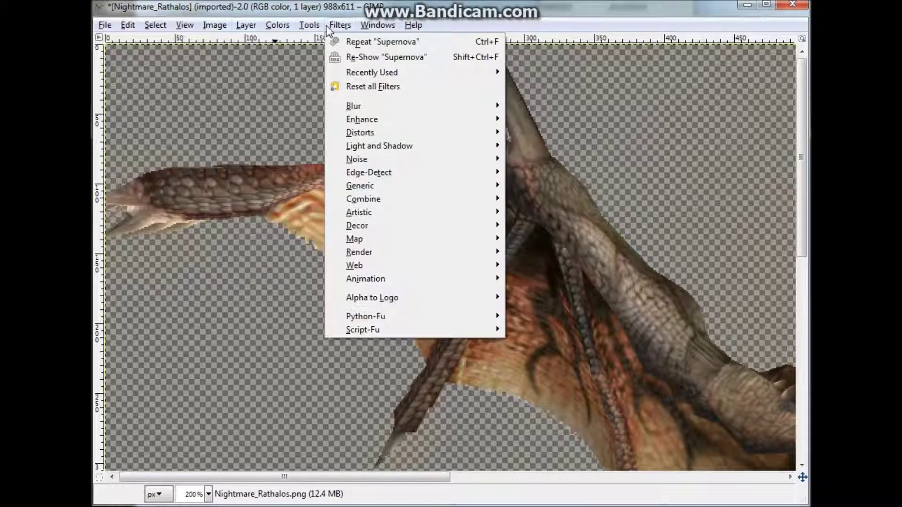
mouse_move(357, 54)
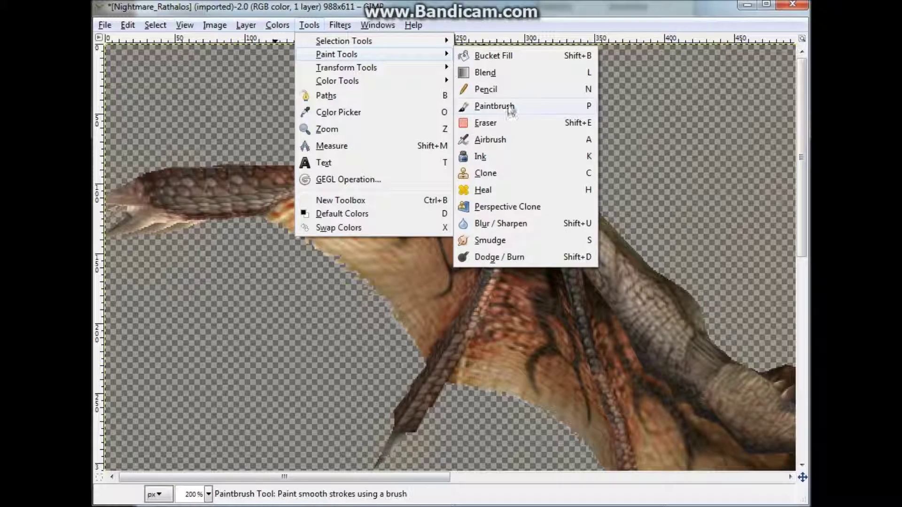
left_click(493, 240)
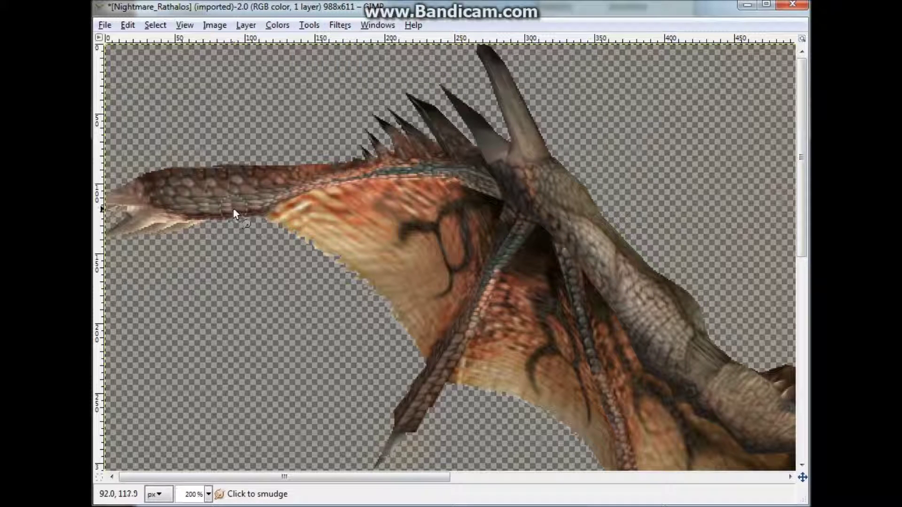
left_click_drag(232, 203, 233, 173)
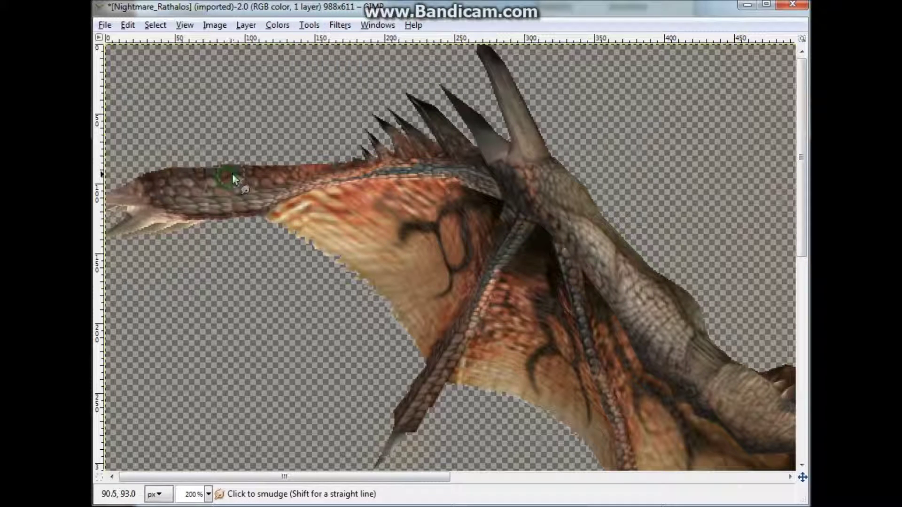
left_click_drag(205, 202, 242, 196)
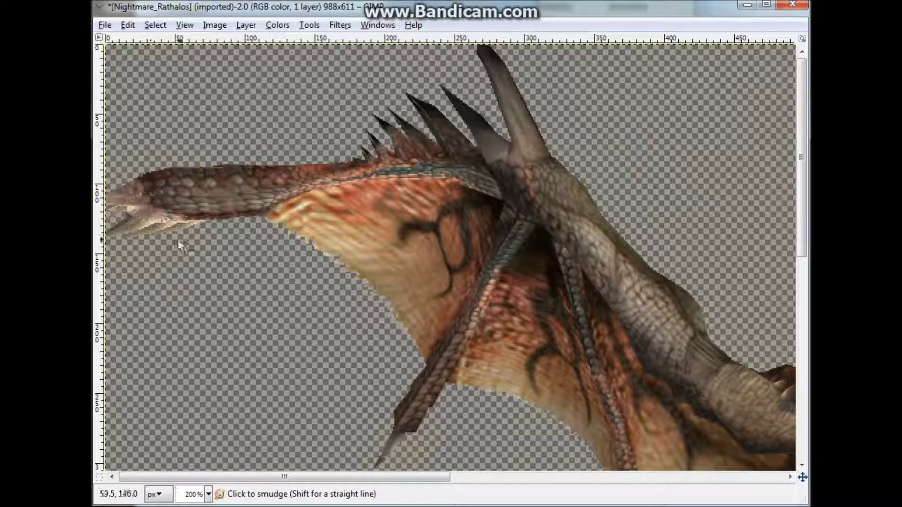
mouse_move(173, 231)
left_mouse_down()
mouse_move(135, 238)
mouse_move(163, 236)
mouse_move(146, 227)
mouse_move(170, 227)
mouse_move(129, 230)
mouse_move(163, 229)
left_mouse_up()
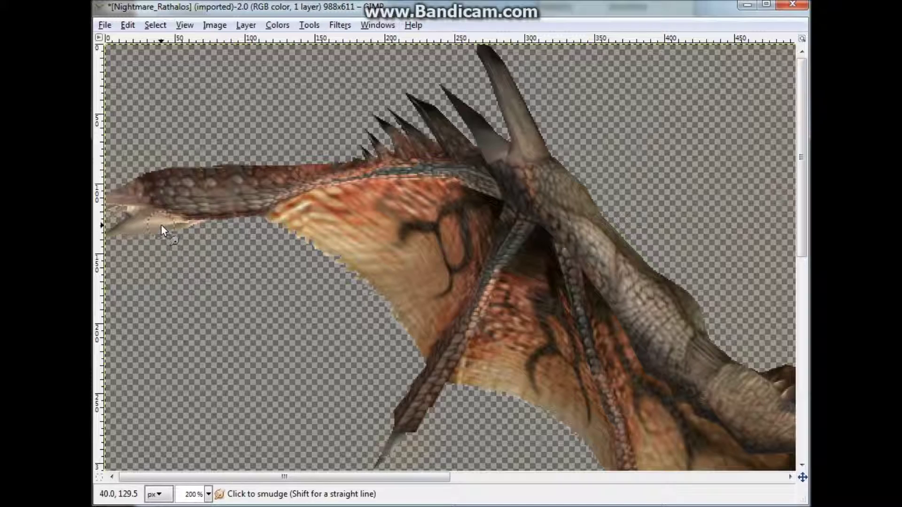
- Outline the clawed tip of the wing right of the head with Free Select
scroll(286, 325, "down", 3)
scroll(289, 326, "up", 3)
mouse_move(339, 477)
left_mouse_down()
mouse_move(761, 435)
mouse_move(755, 412)
left_mouse_up()
key("f")
left_click(683, 343)
left_click(734, 270)
left_click(787, 311)
mouse_move(803, 354)
left_mouse_down()
mouse_move(749, 433)
mouse_move(678, 375)
mouse_move(682, 344)
left_mouse_up()
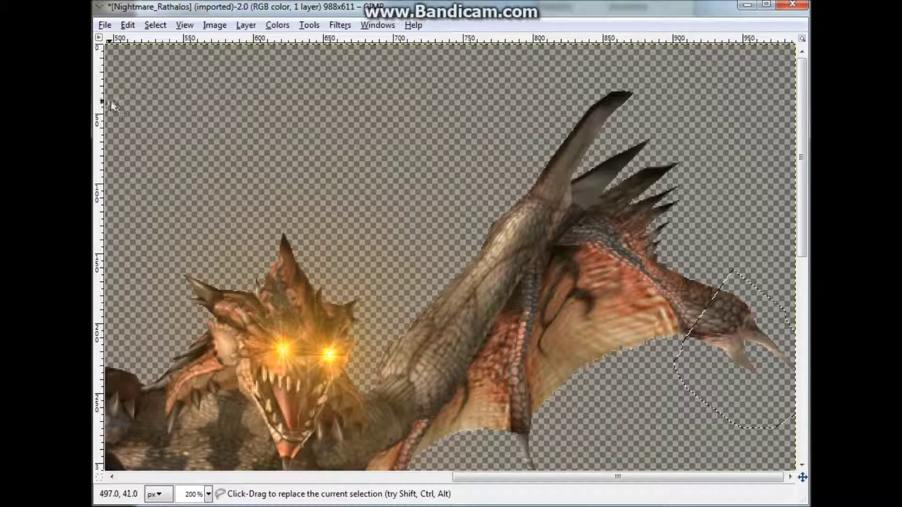
- Copy the outlined tip of the right-hand wing, paste it, and shift the copy slightly outward and down along the arm
left_click(127, 24)
left_click(147, 122)
left_click(127, 25)
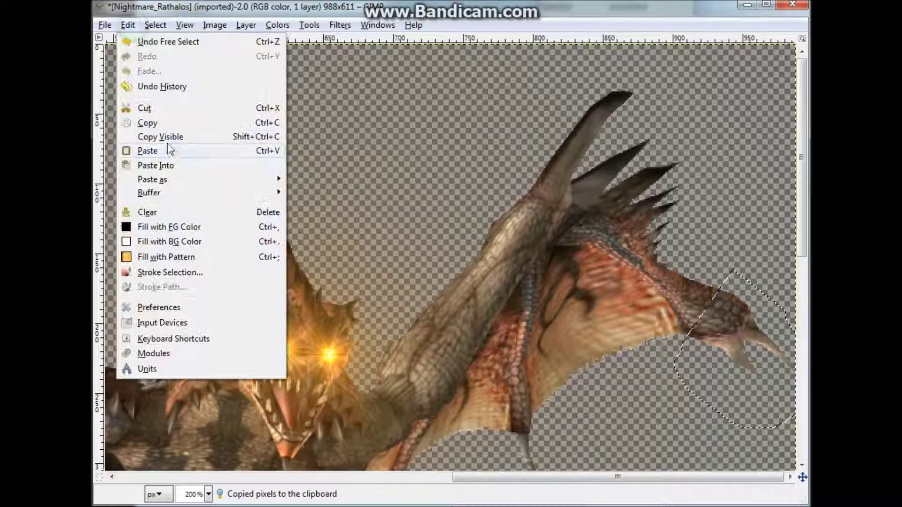
left_click(173, 151)
left_click_drag(719, 331, 723, 332)
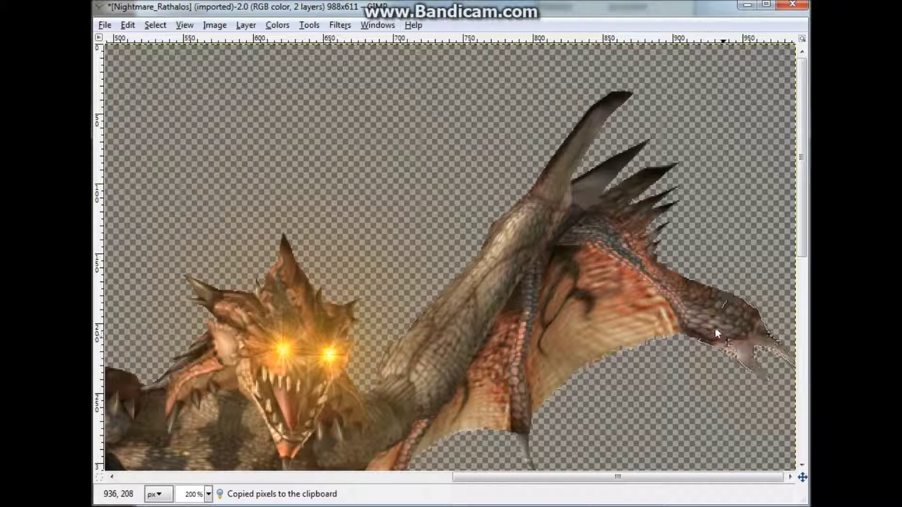
- Paste a second copy of the right-hand wing tip farther outward and down, and anchor it to the image layer
left_click(127, 25)
left_click(171, 150)
left_click_drag(715, 321, 746, 334)
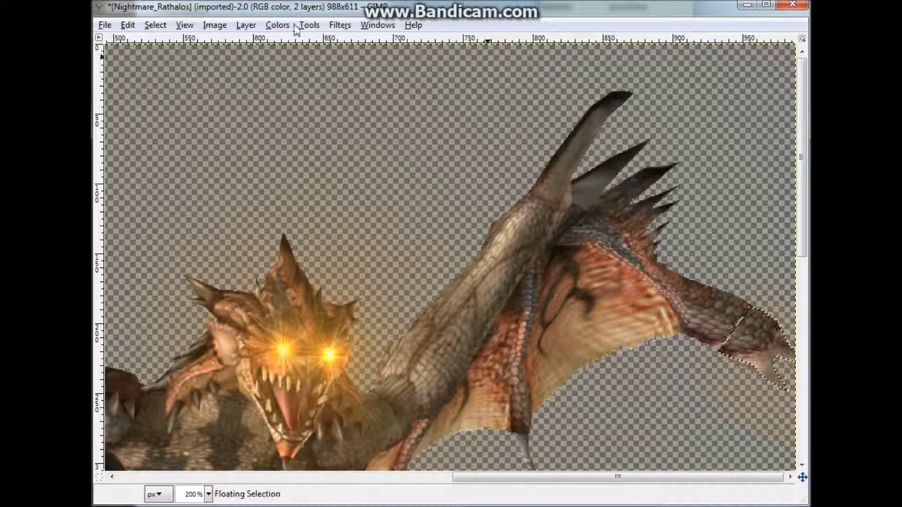
left_click(245, 25)
left_click(272, 97)
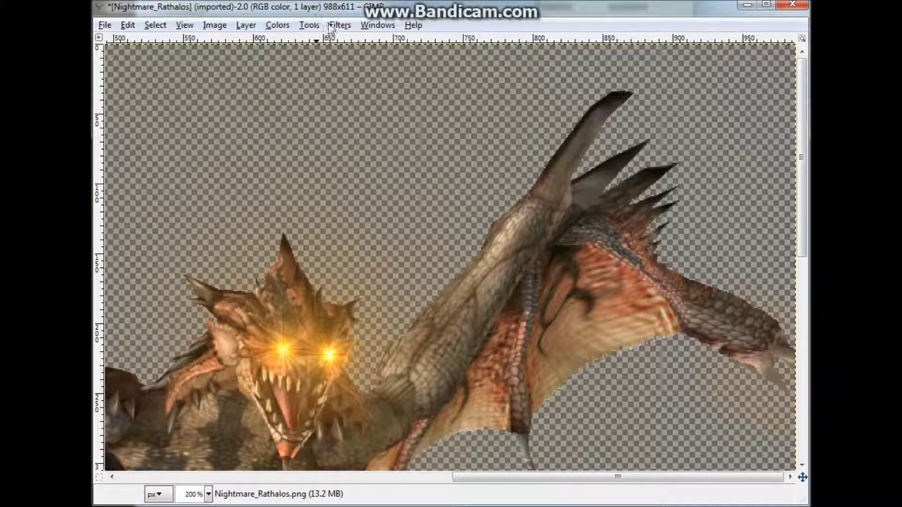
- Undo the anchoring of the right-hand wing tip, nudge the pasted piece slightly back toward the arm, and anchor it again
left_click(128, 25)
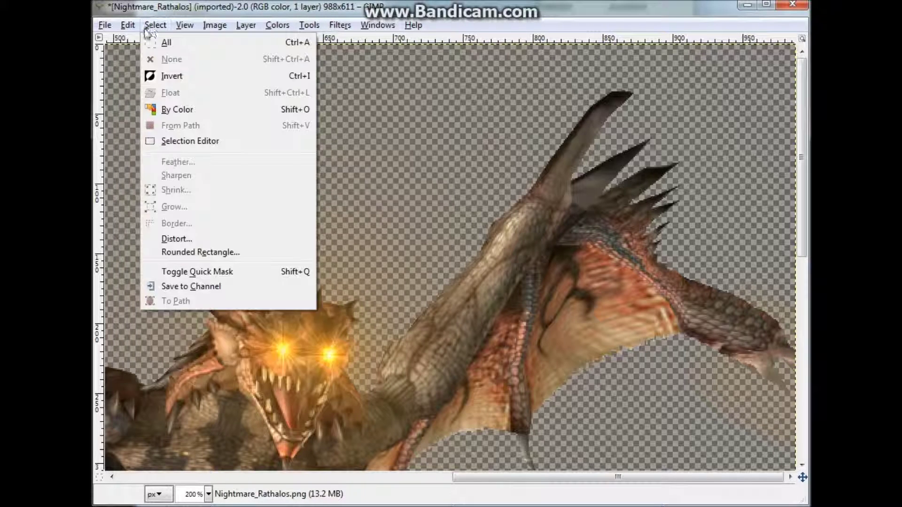
left_click(160, 40)
left_click_drag(740, 349, 734, 346)
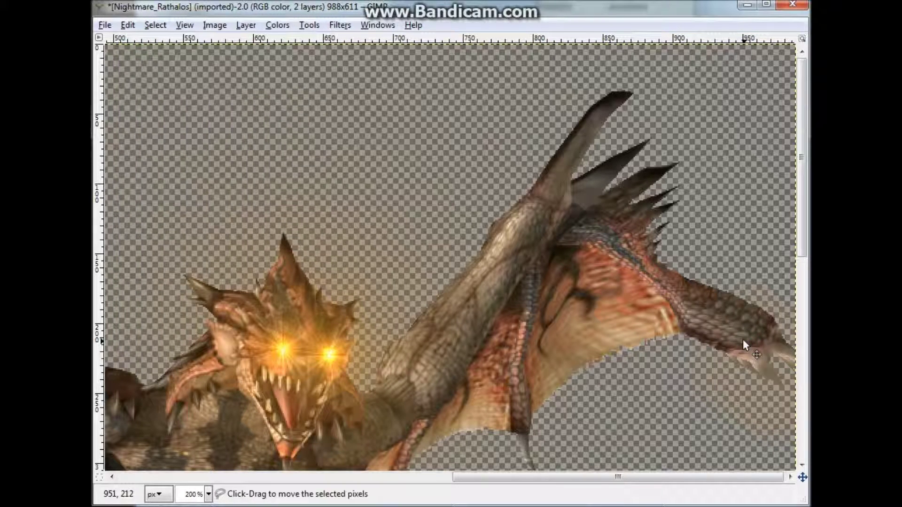
left_click(221, 26)
mouse_move(246, 25)
left_click(282, 97)
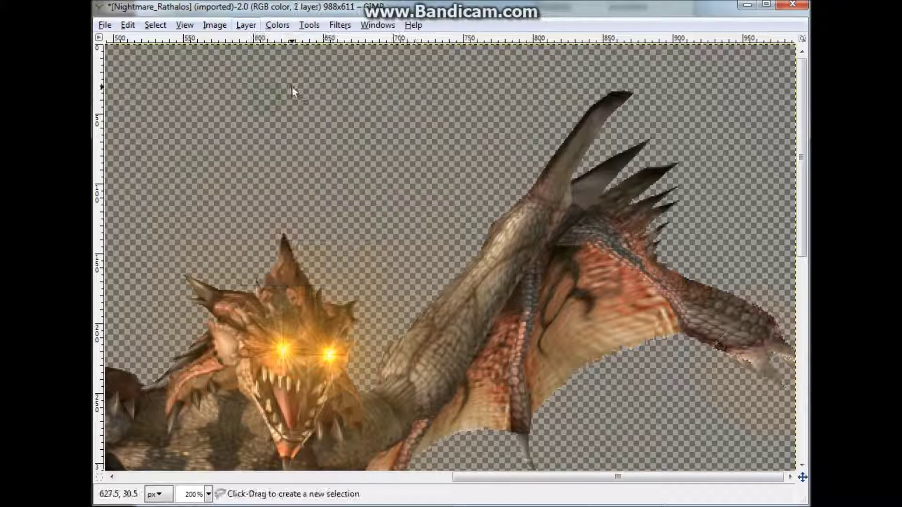
- Smudge the seams and claw edges of the extended tip on the right-hand wing
left_click(279, 25)
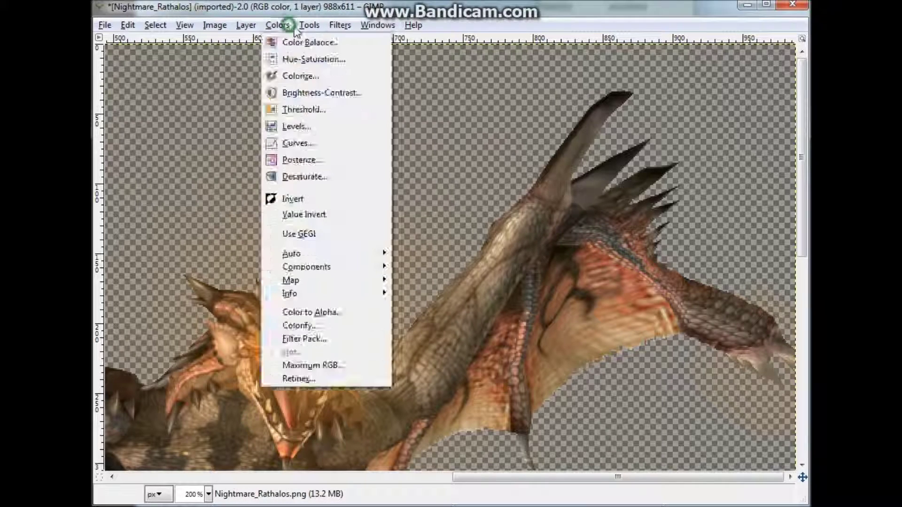
mouse_move(337, 54)
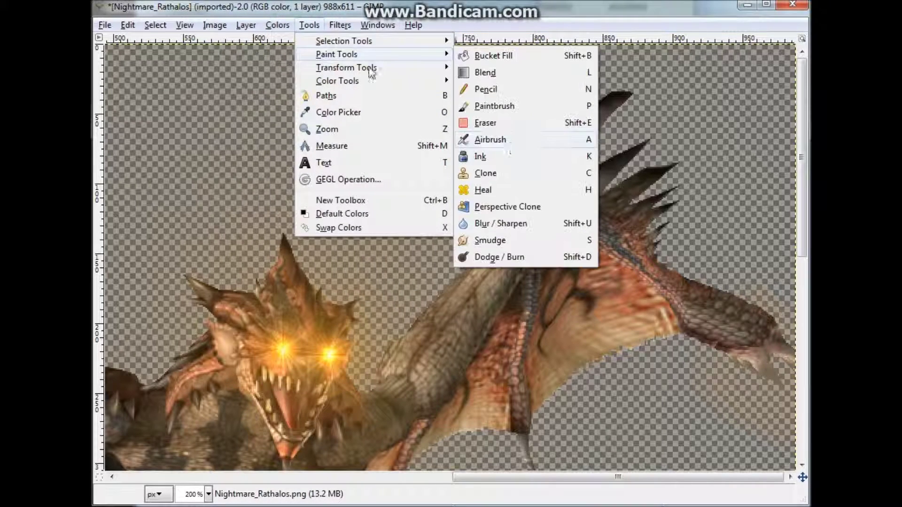
left_click(490, 241)
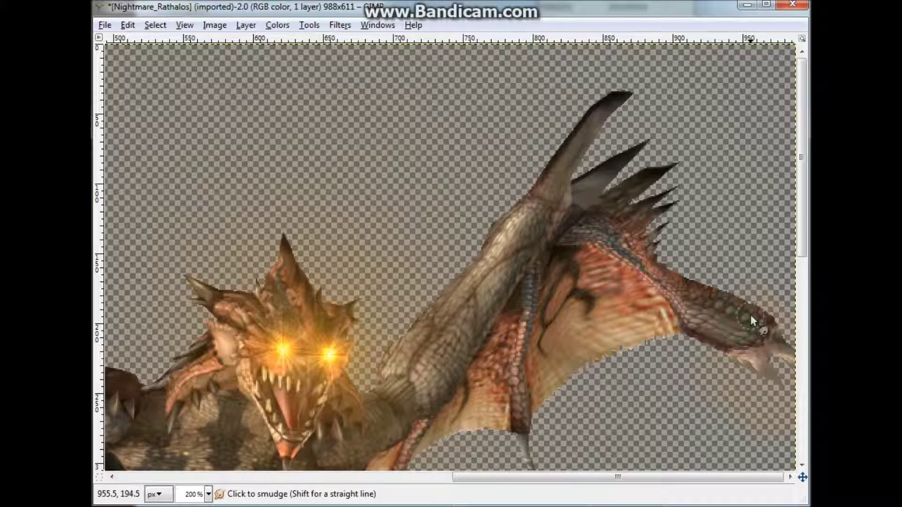
left_click_drag(741, 363, 794, 389)
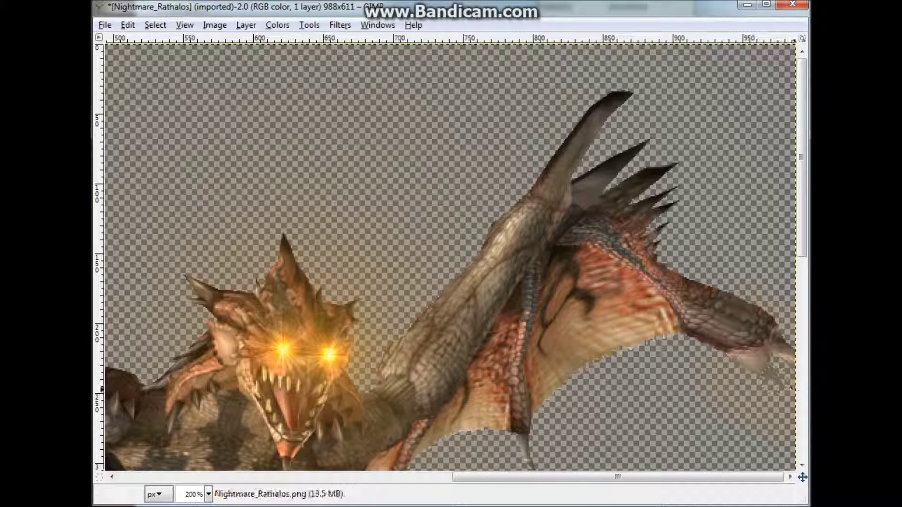
- Outline the claw and lower end of the outer hanging finger on the right-hand wing with Free Select
left_click_drag(630, 477, 596, 478)
scroll(605, 388, "down", 5)
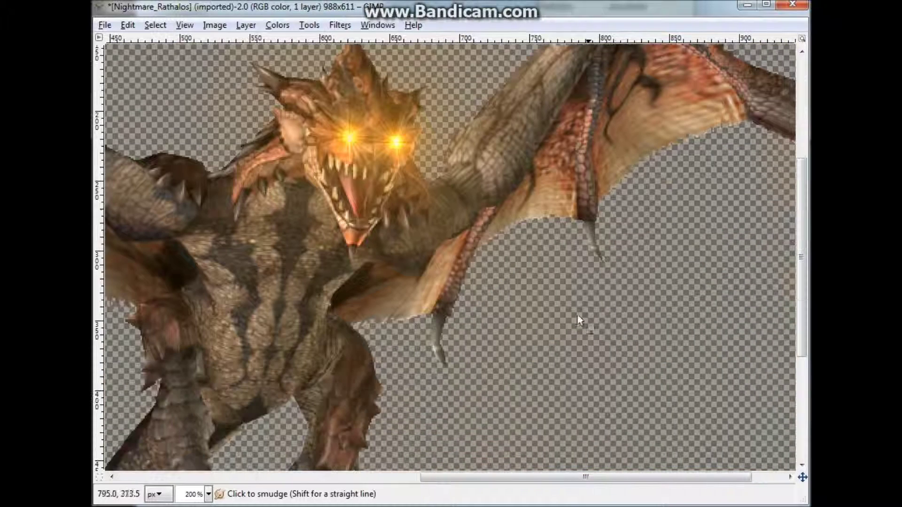
key("f")
left_click(577, 216)
left_click(576, 178)
left_click(596, 181)
left_click(600, 215)
left_click(628, 255)
left_click(611, 288)
left_click(587, 291)
left_click(570, 252)
left_click(578, 216)
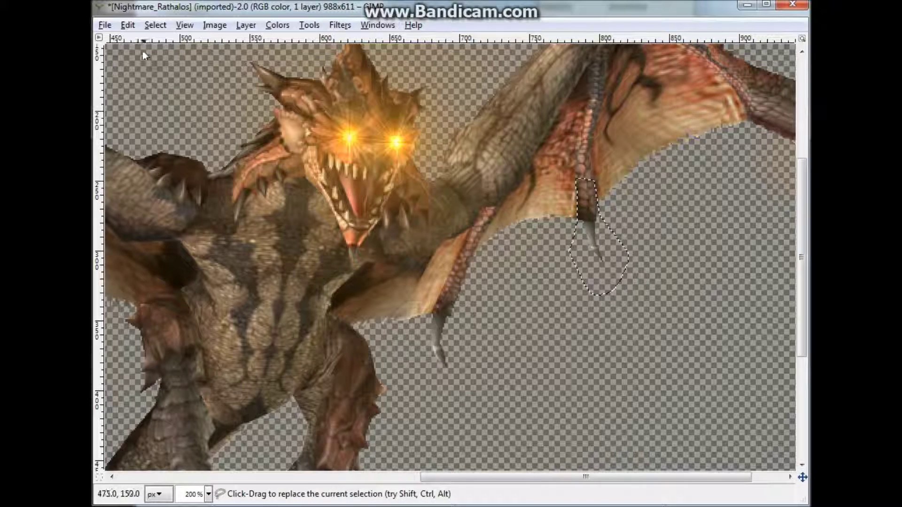
- Copy the outlined finger claw, paste it, and move the copy slightly below the original to lengthen the finger
left_click(127, 25)
left_click(147, 123)
left_click(127, 25)
left_click(175, 150)
left_click_drag(629, 346, 587, 228)
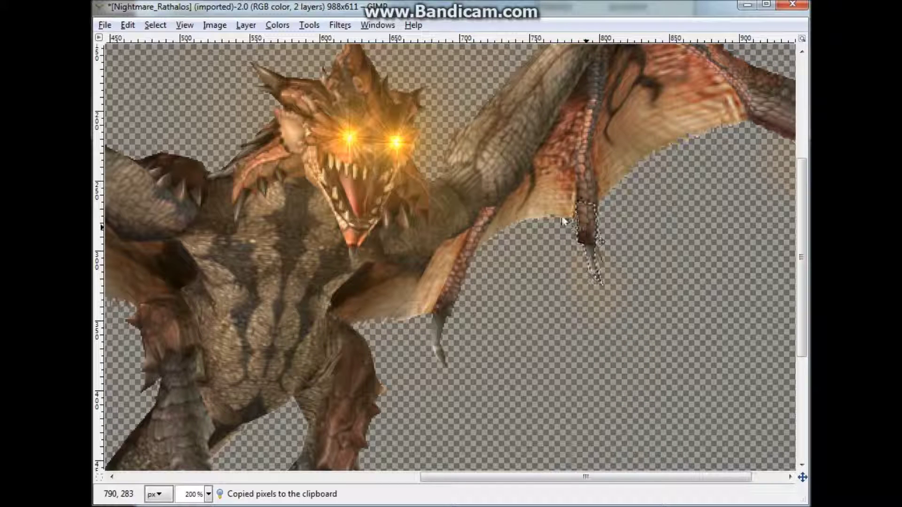
- Paste another copy of the finger claw farther down to extend the finger again, and anchor it to the image layer
left_click(128, 25)
left_click(181, 147)
left_click(687, 337)
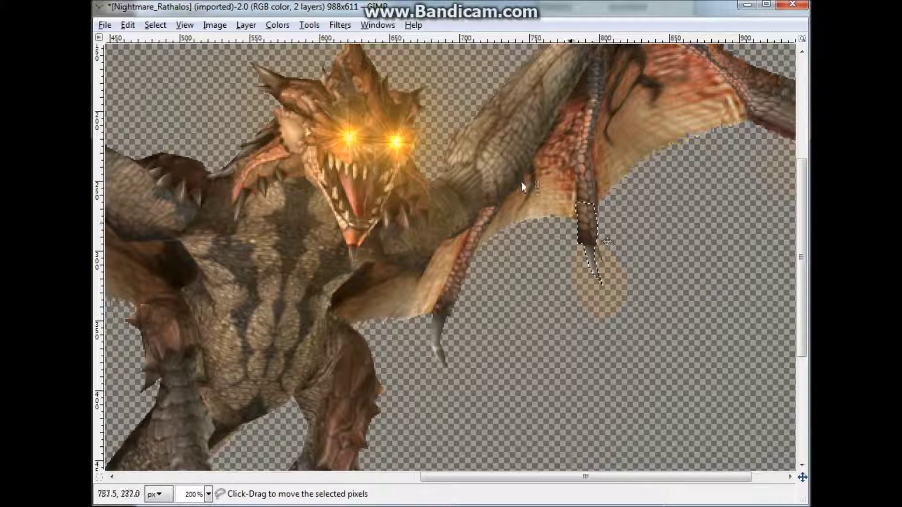
left_click(128, 25)
left_click(180, 150)
left_click_drag(588, 234, 591, 261)
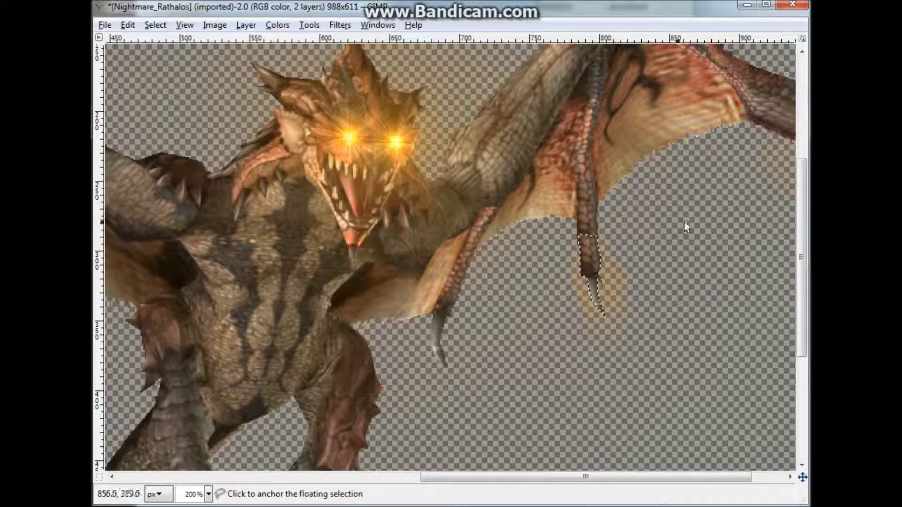
left_click(269, 27)
left_click(255, 26)
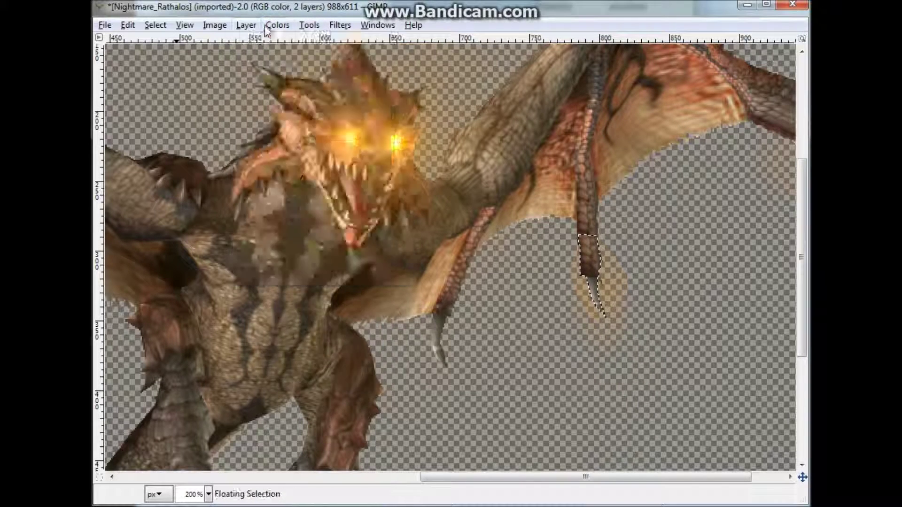
left_click(267, 26)
mouse_move(246, 25)
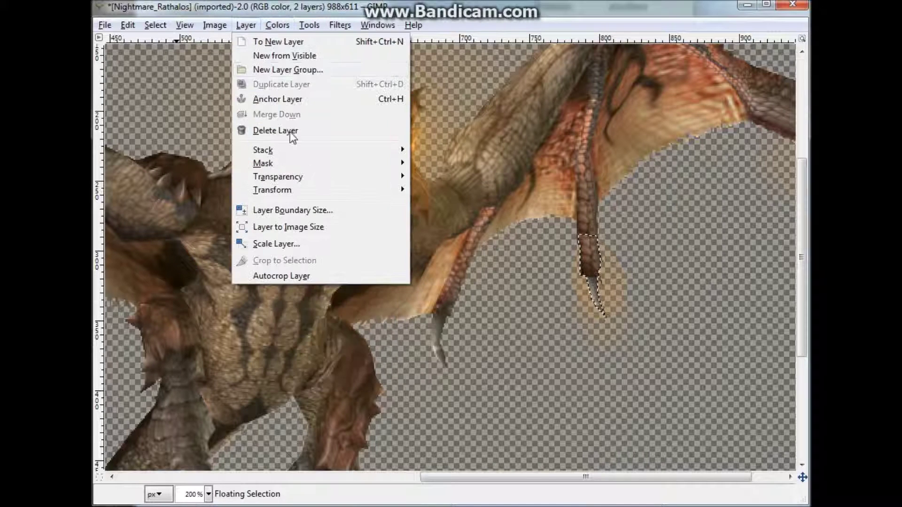
left_click(289, 99)
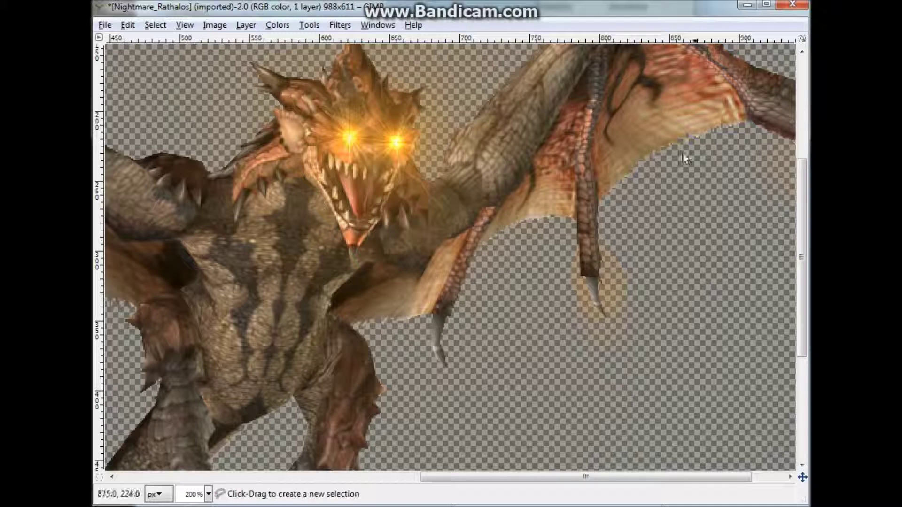
- Outline the lower edge strip of the right-hand wing's outer membrane, between the hanging finger and the arm, with Free Select
left_click(592, 159)
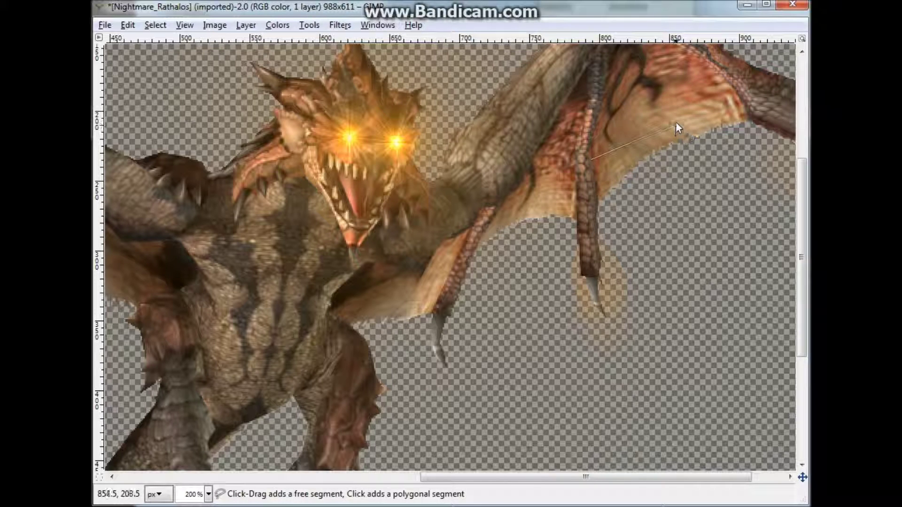
left_click(676, 110)
mouse_move(731, 89)
left_mouse_down()
mouse_move(747, 105)
mouse_move(753, 139)
left_mouse_up()
left_click(599, 222)
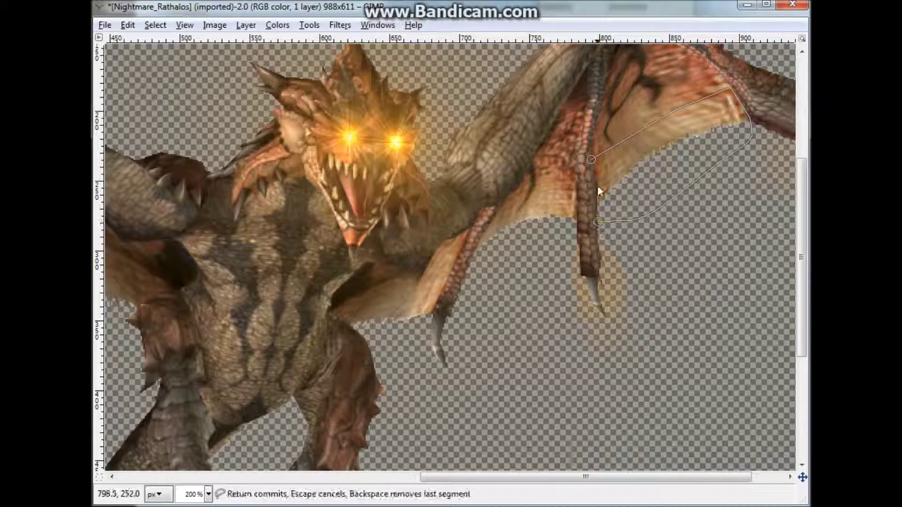
left_click(592, 159)
- Copy the outlined membrane strip, paste it, and move the copy down and outward to extend the membrane
left_click(128, 25)
left_click(147, 123)
left_click(128, 25)
left_click(160, 150)
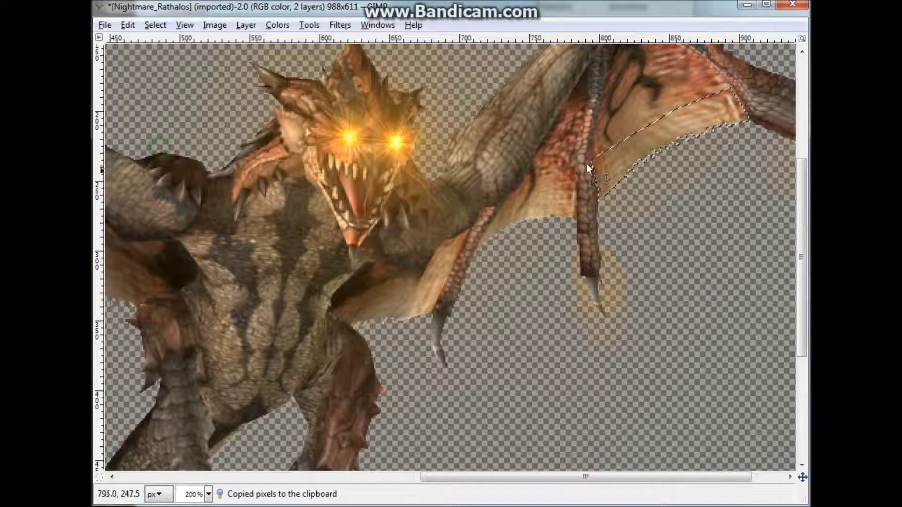
left_click_drag(648, 131, 661, 151)
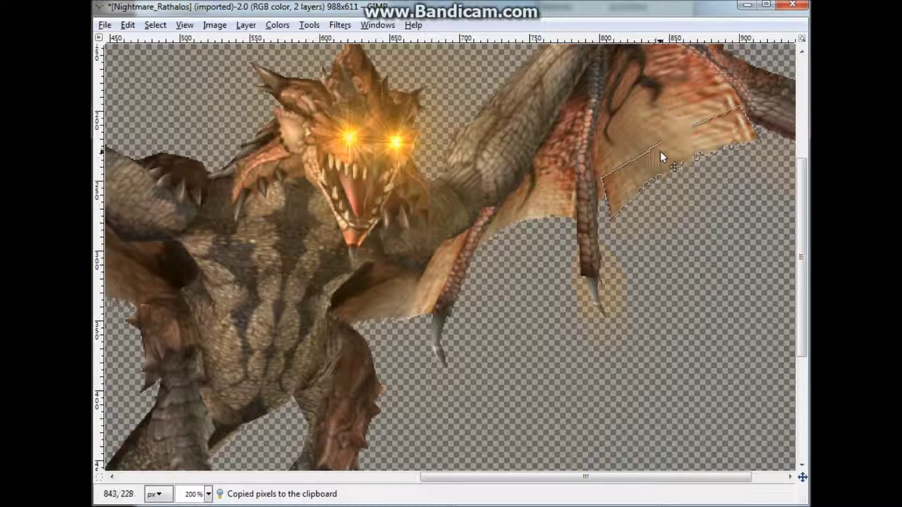
- Paste two more copies of the membrane strip, placing one lower down beside the hanging finger and the other in the gap above it
left_click(125, 27)
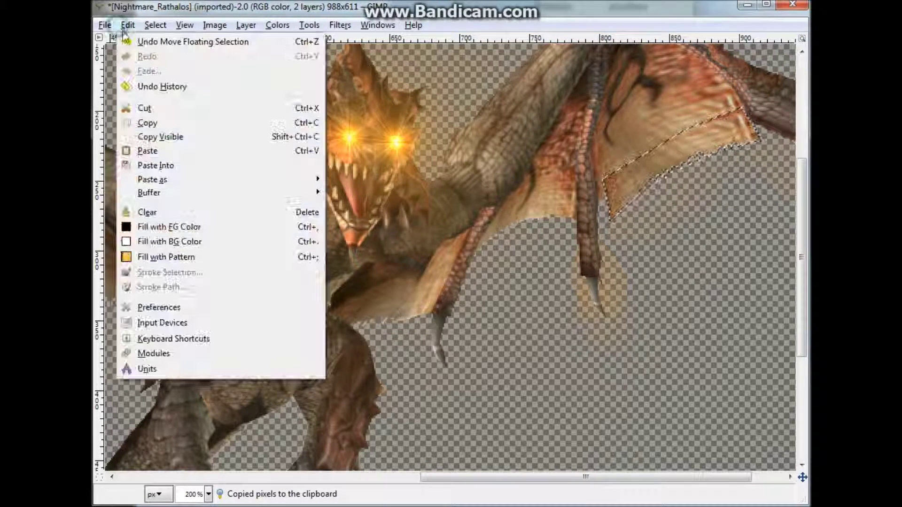
left_click(156, 153)
left_click_drag(662, 164, 654, 217)
left_click(128, 24)
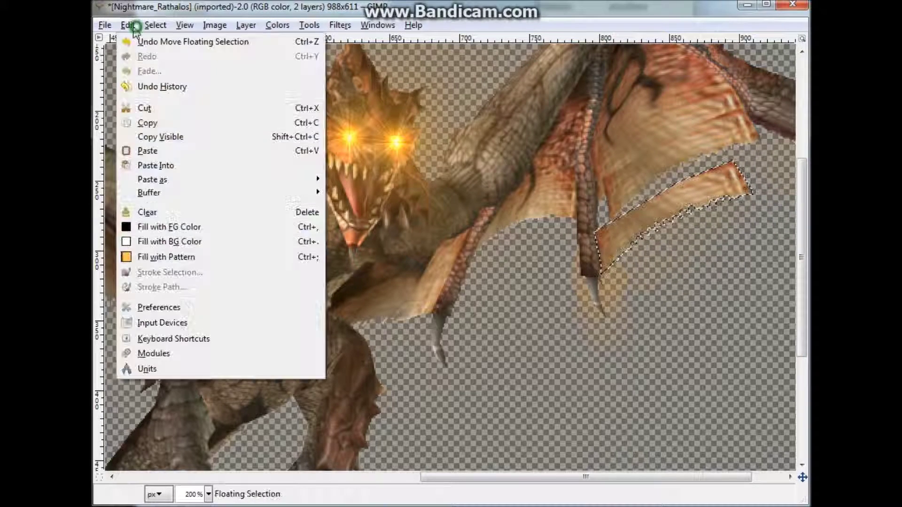
left_click(220, 161)
left_click_drag(616, 230, 614, 193)
- Rotate the floating membrane strip slightly clockwise and move it down over the lower strip
left_click(245, 25)
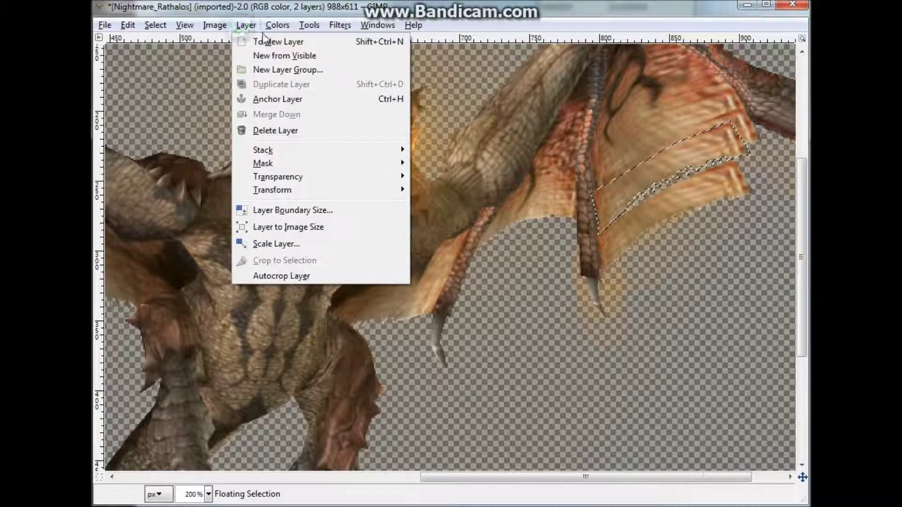
mouse_move(282, 193)
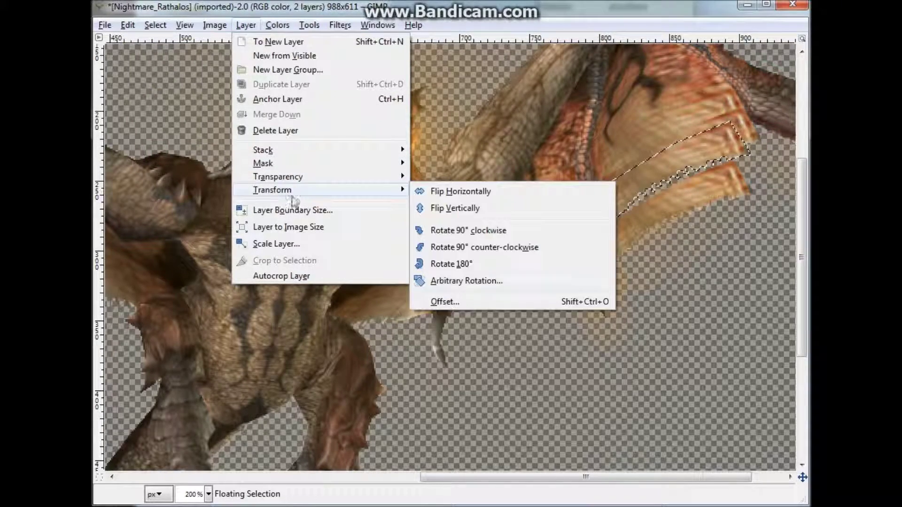
left_click(465, 282)
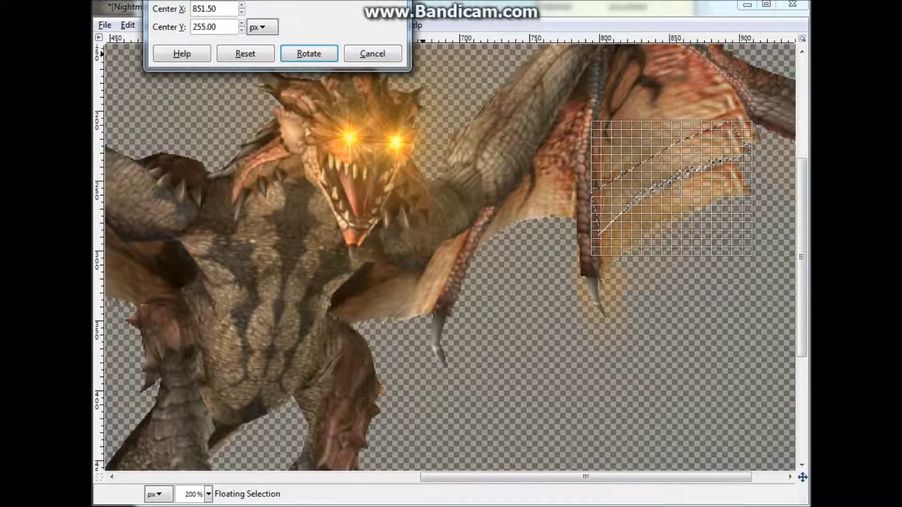
left_click_drag(306, 191, 312, 187)
left_click(316, 250)
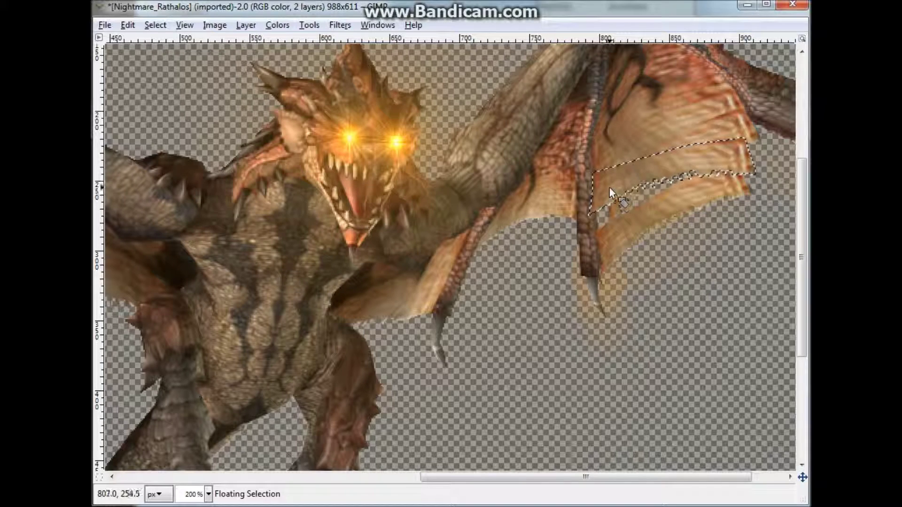
mouse_move(610, 187)
left_mouse_down()
mouse_move(626, 205)
mouse_move(611, 204)
left_mouse_up()
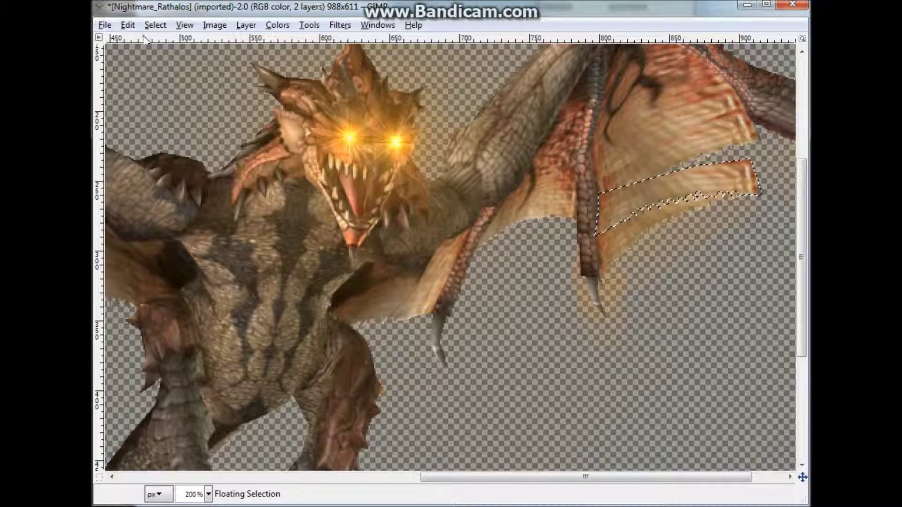
- Paste another copy of the membrane strip and place it over the gap between the original membrane and the added strips
left_click(128, 25)
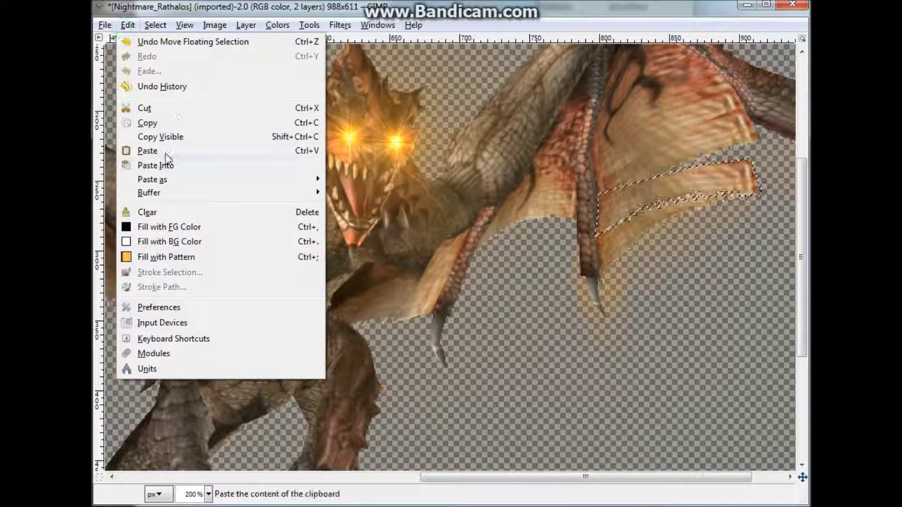
left_click(166, 153)
mouse_move(661, 192)
left_mouse_down()
mouse_move(694, 187)
mouse_move(669, 180)
left_mouse_up()
left_click_drag(595, 475, 653, 473)
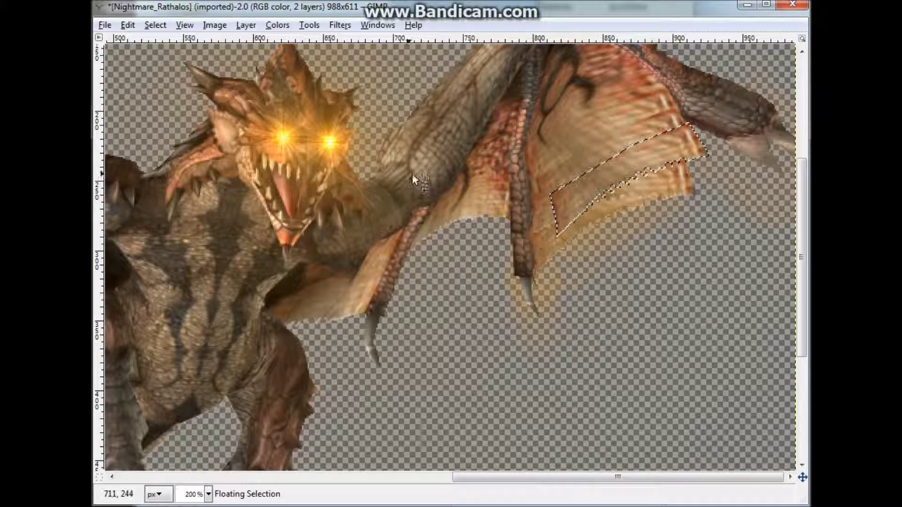
left_click_drag(648, 153, 651, 146)
- Rotate the floating membrane strip counter-clockwise, move it outward toward the arm, and anchor it to the image layer
left_click(245, 25)
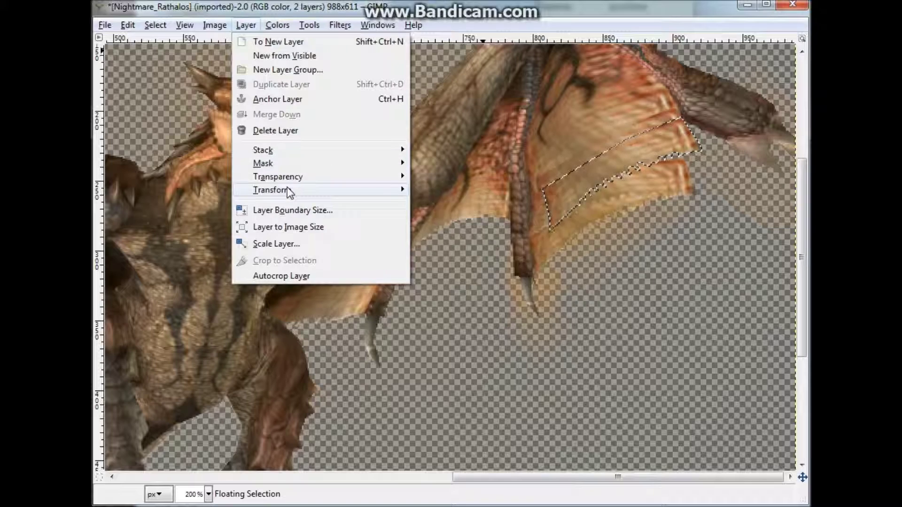
mouse_move(288, 190)
left_click(453, 282)
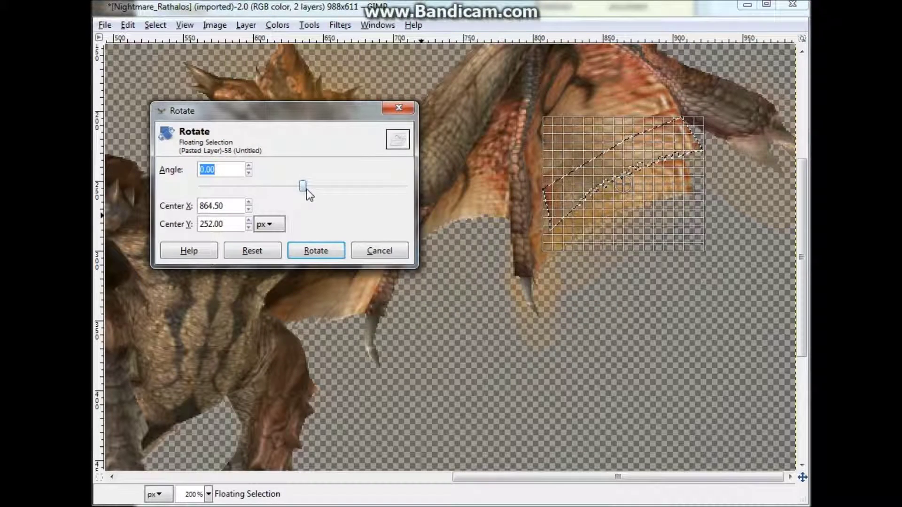
left_click_drag(307, 189, 295, 187)
left_click(315, 250)
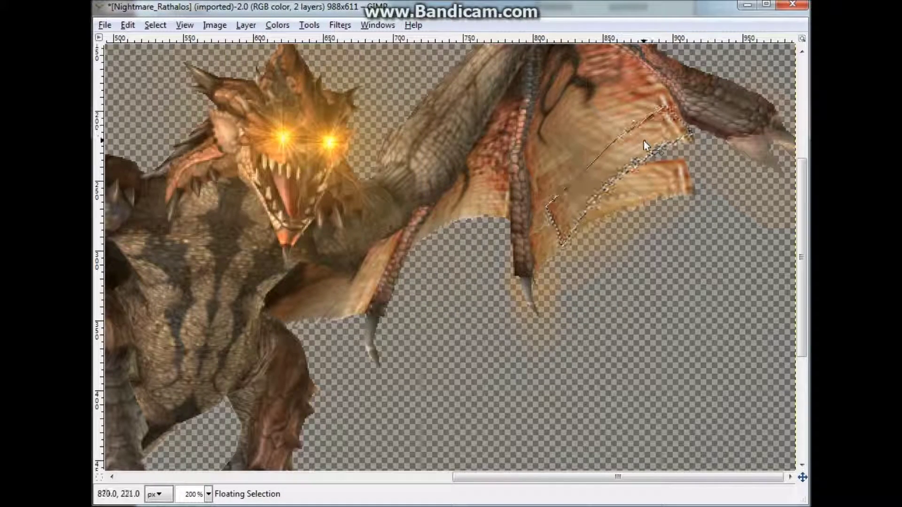
left_click_drag(642, 151, 675, 165)
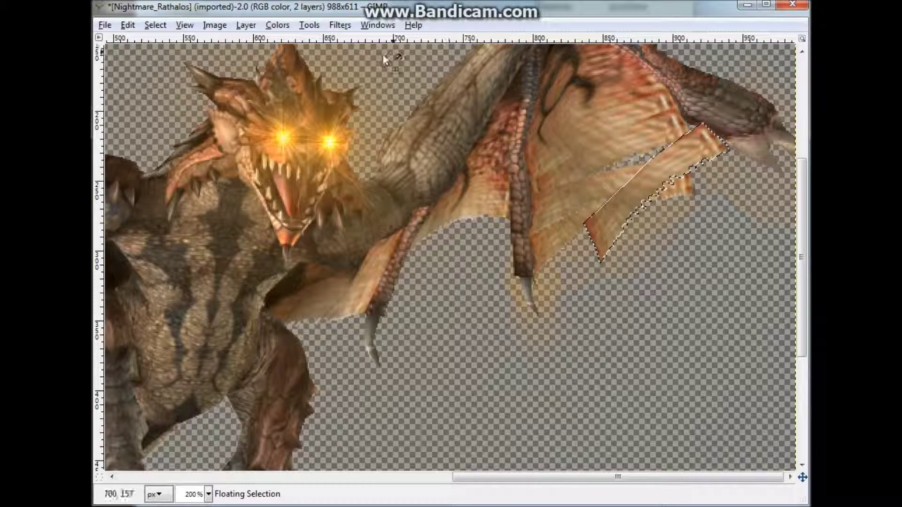
left_click(277, 26)
mouse_move(247, 25)
left_click(295, 99)
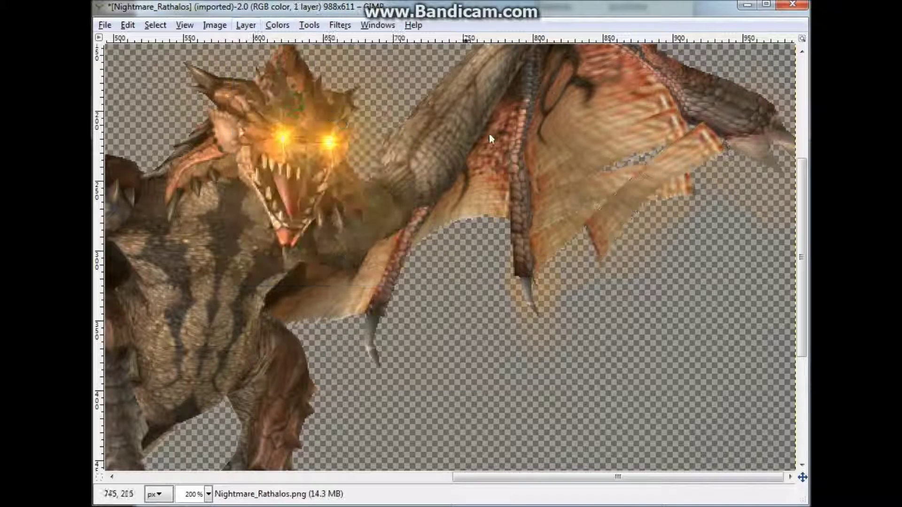
- Outline the stray corner hanging below the extended membrane with Free Select and cut it away
left_click(578, 234)
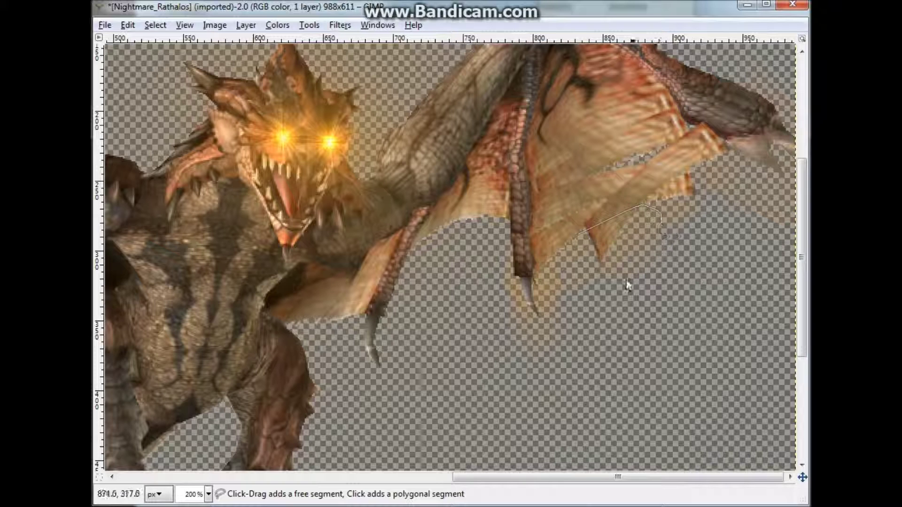
double_click(579, 233)
left_click(127, 25)
left_click(138, 106)
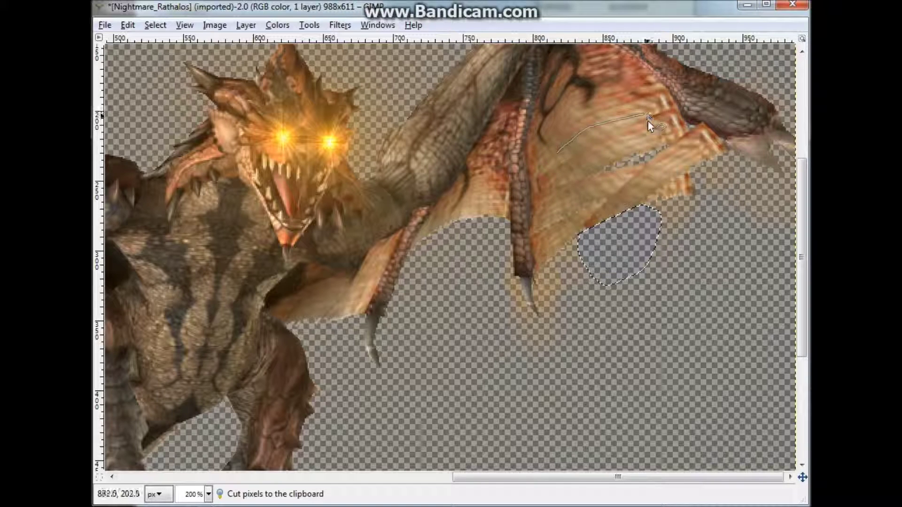
- Outline an elongated patch in the middle of the right-hand outer membrane with Free Select and copy it
left_click(554, 148)
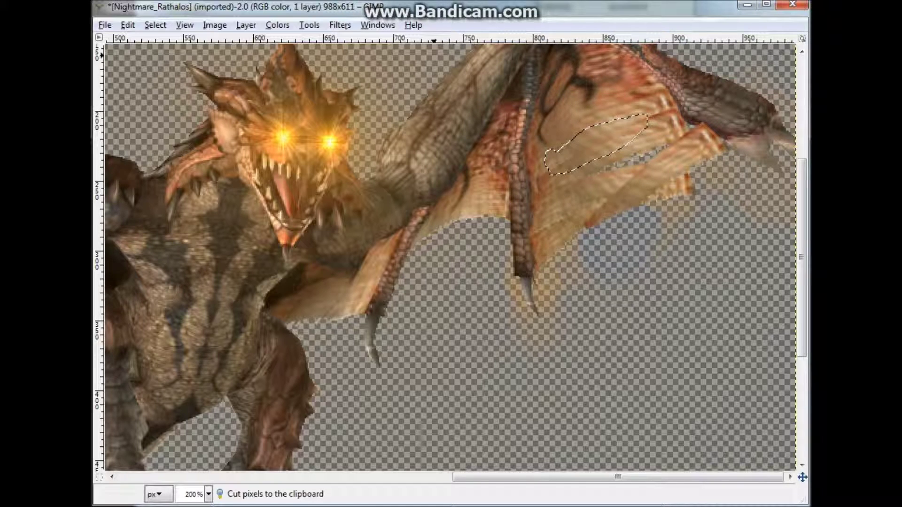
left_click(128, 25)
left_click(150, 121)
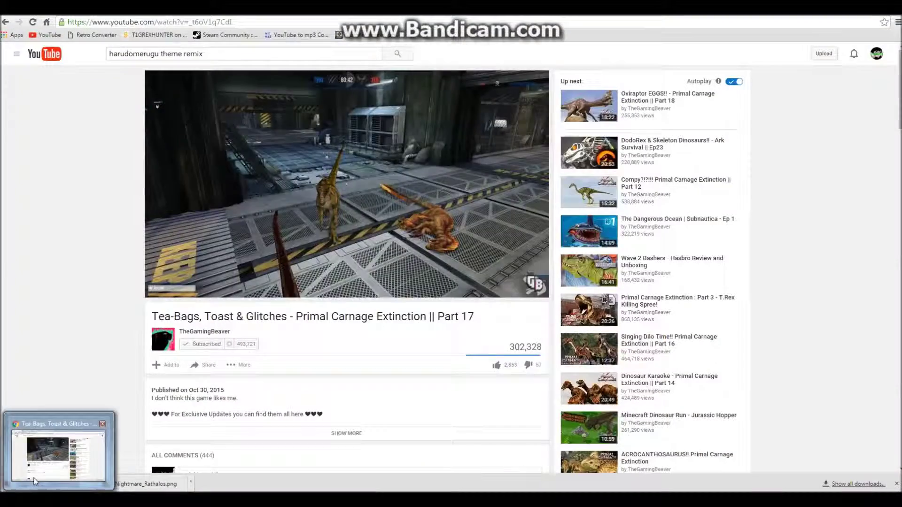
- Switch to the browser, check the Physiology description on the Nightmare Rathalos wiki page, and return to the image in GIMP
left_click(58, 455)
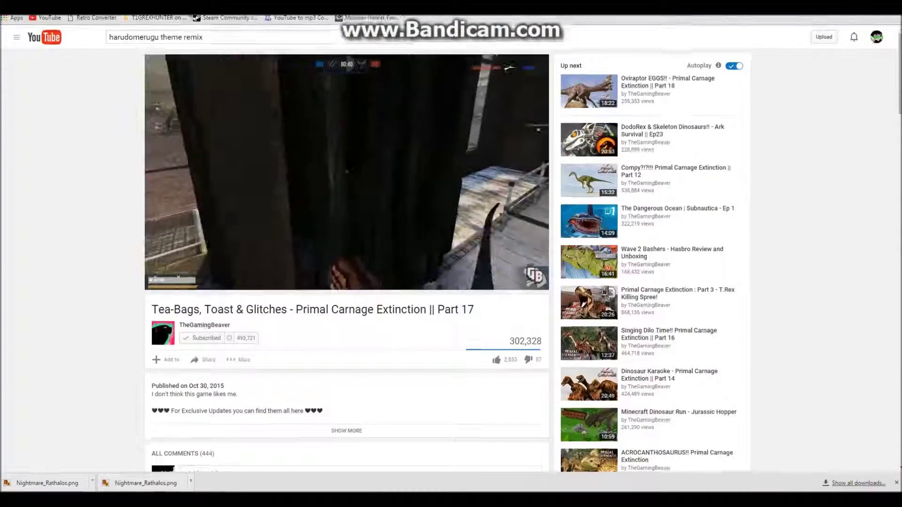
left_click(181, 15)
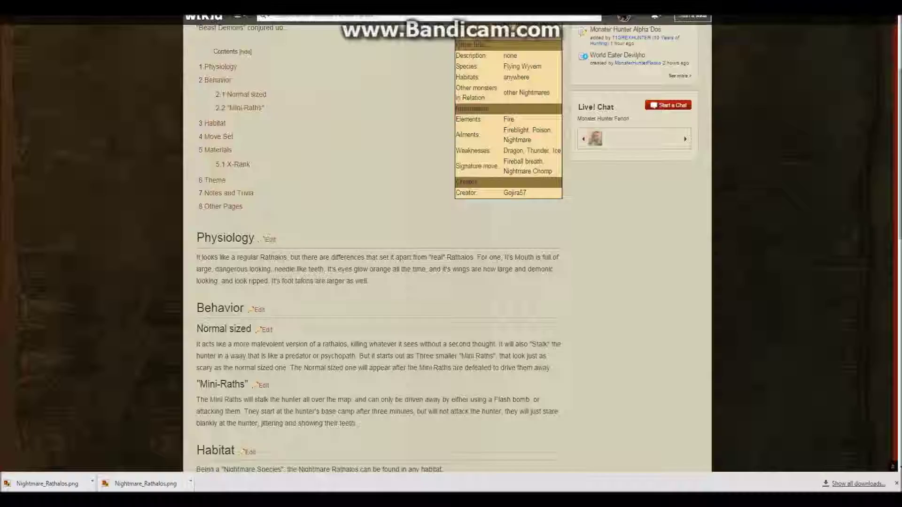
key("F11")
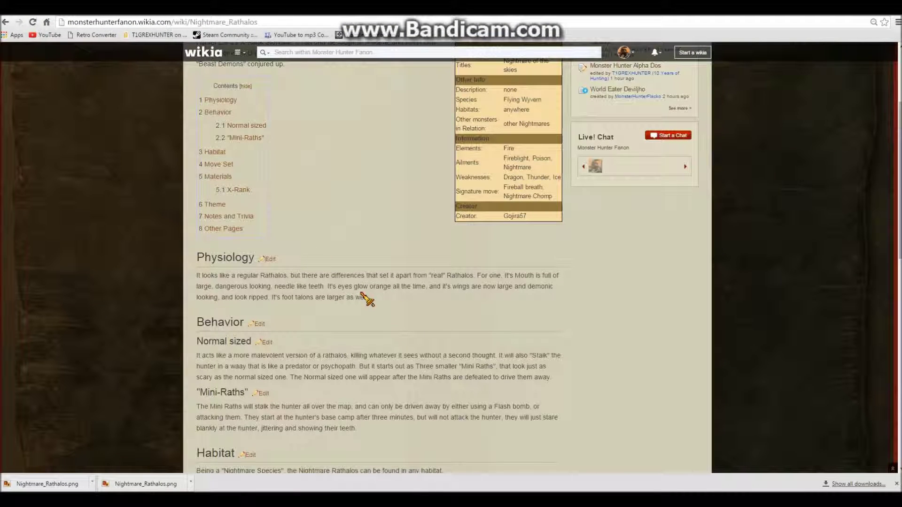
key("alt+Tab")
- Outline the outer toe claw of the left-hand foot, paste a copy at its tip to lengthen it, and anchor the copy
scroll(433, 343, "down", 3)
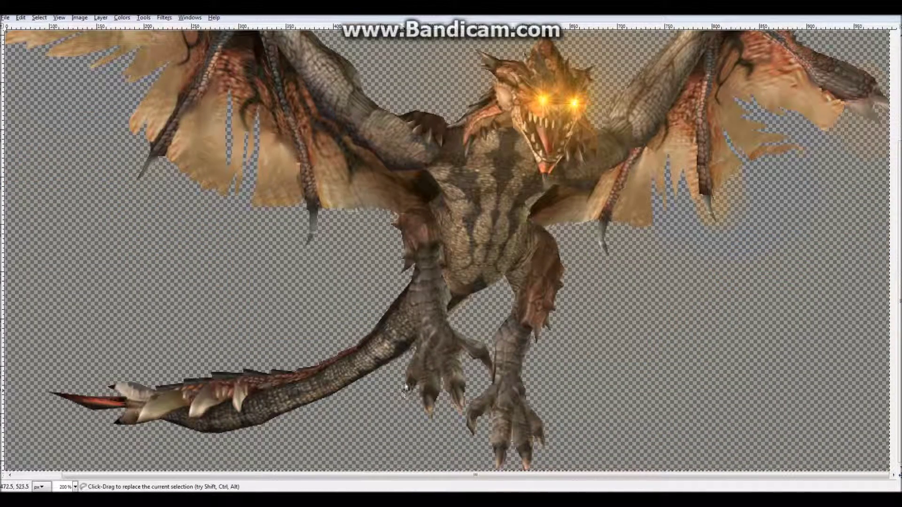
left_click_drag(399, 384, 401, 385)
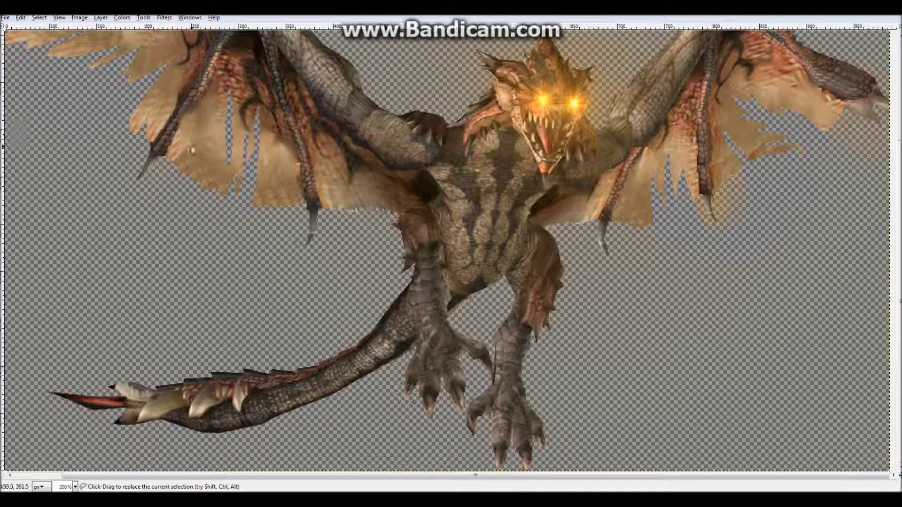
left_click(21, 18)
left_click(34, 83)
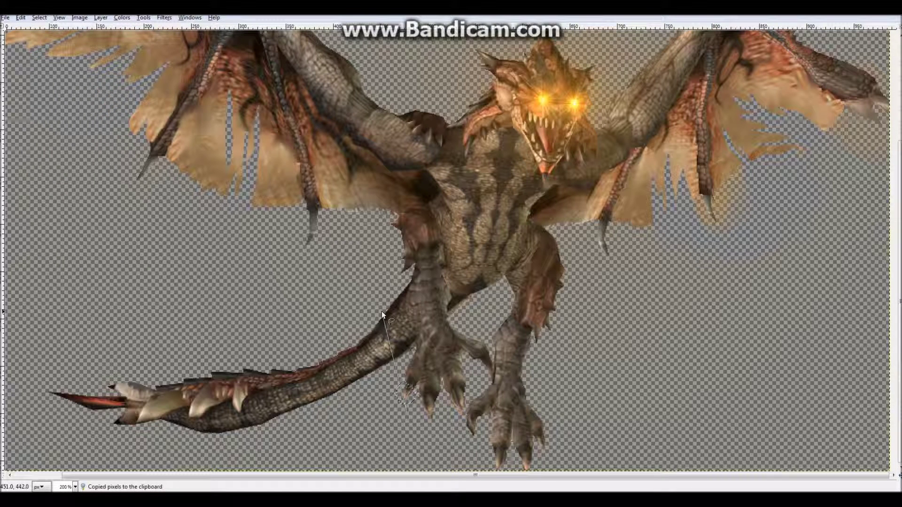
left_click(23, 18)
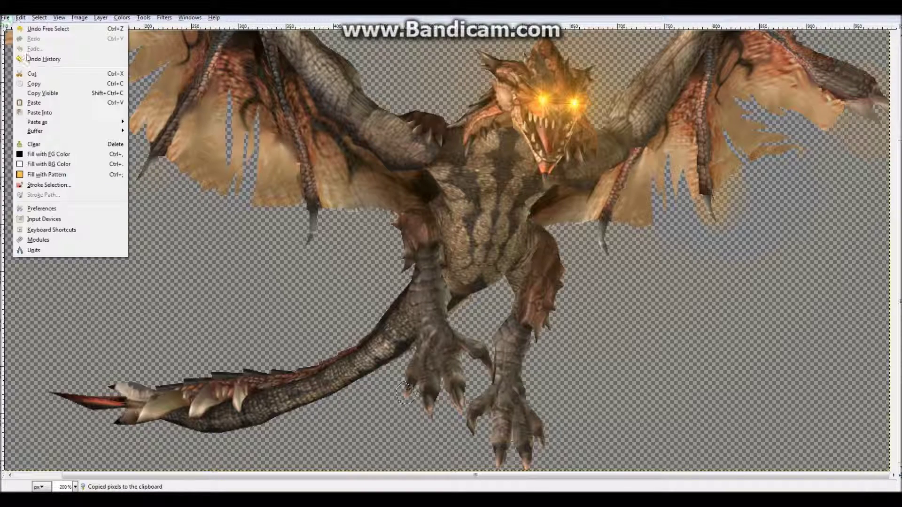
left_click(34, 103)
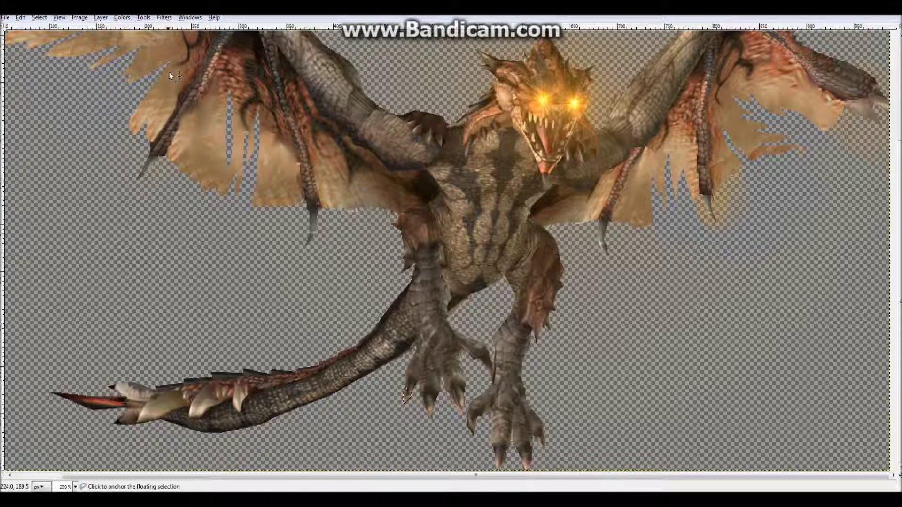
left_click(143, 18)
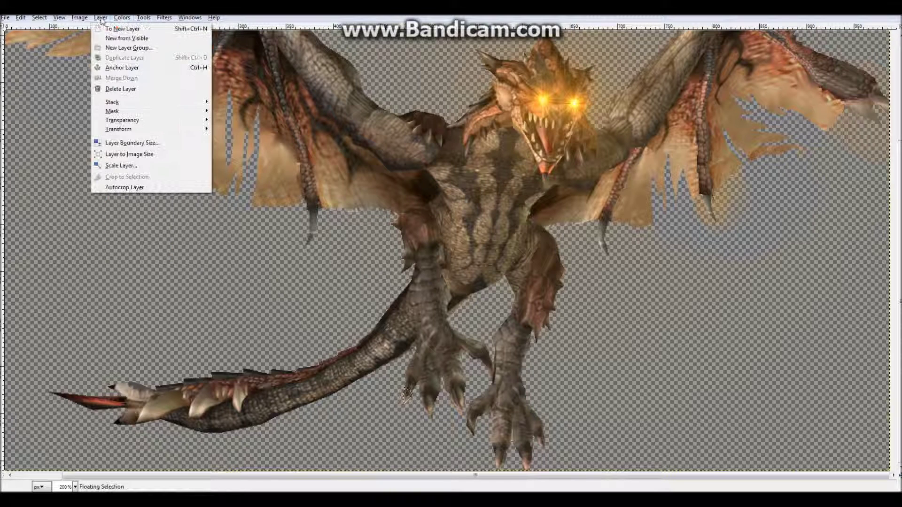
left_click(128, 67)
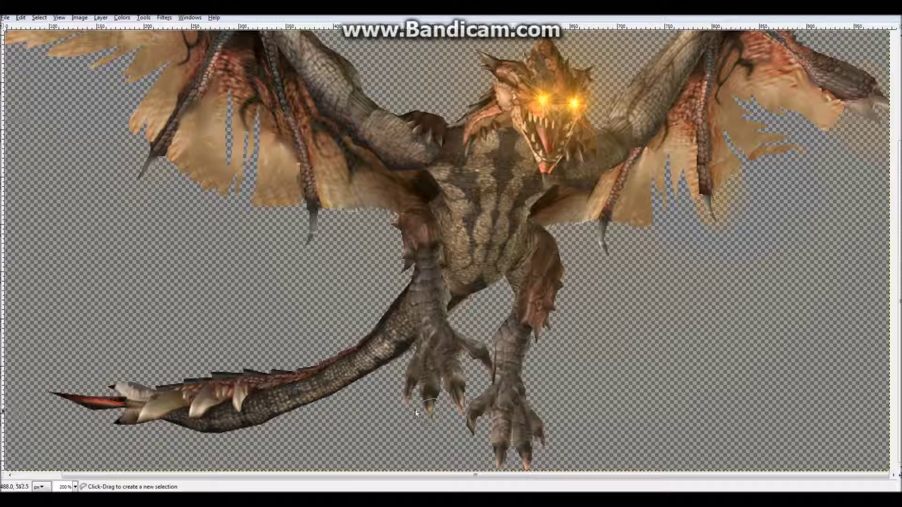
- Copy the outlined middle toe claw of the left-hand foot, paste it at the tip to lengthen the claw, and anchor it
left_click(21, 17)
left_click(34, 84)
left_click(21, 18)
left_click(41, 104)
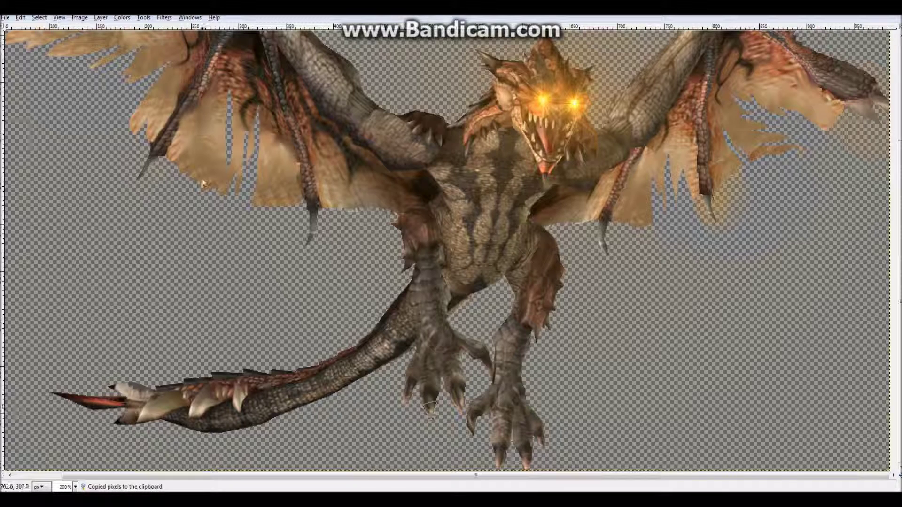
left_click(103, 17)
left_click(116, 73)
- Outline the inner toe claw of the left-hand foot, copy and paste it at the tip, and anchor the extension
left_click(455, 420)
left_click(454, 402)
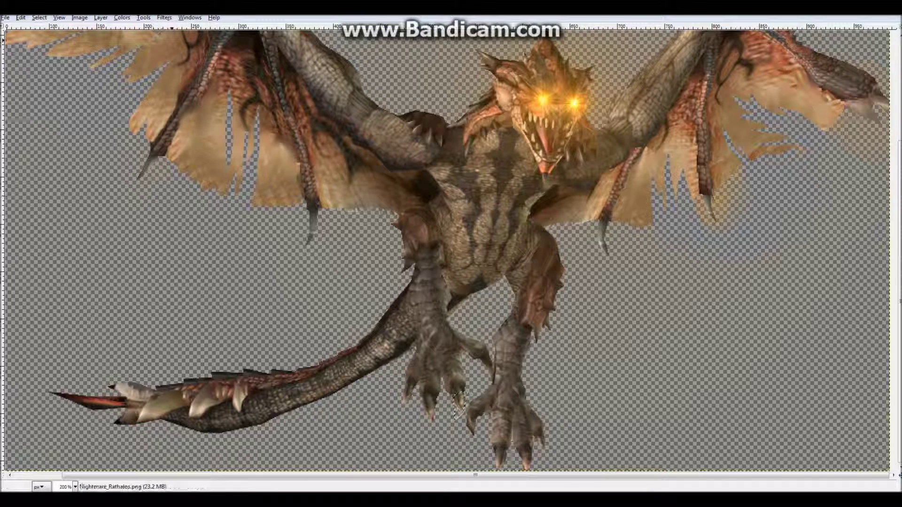
left_click(38, 18)
mouse_move(21, 17)
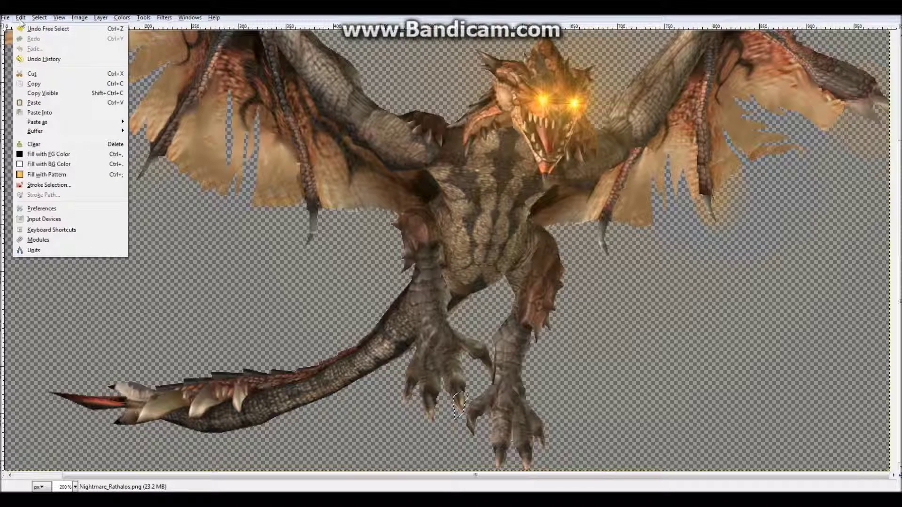
left_click(40, 85)
left_click(20, 17)
left_click(41, 84)
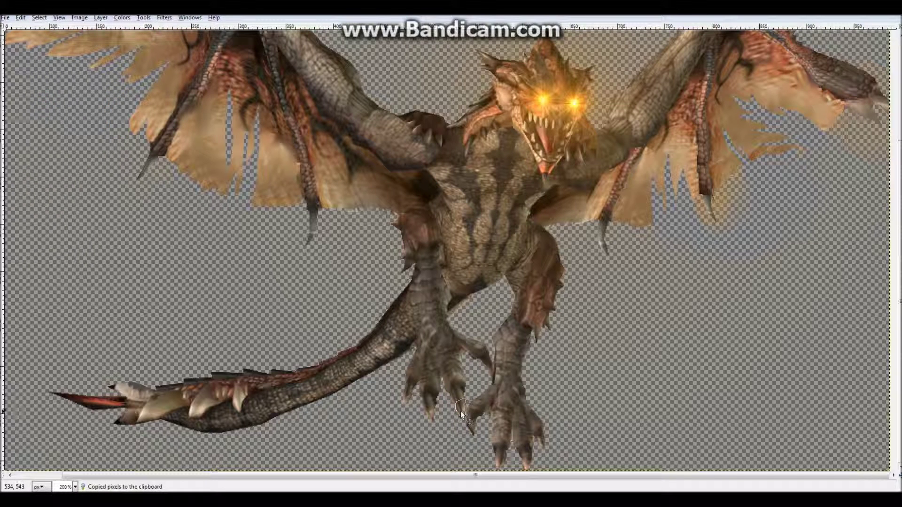
left_click(101, 17)
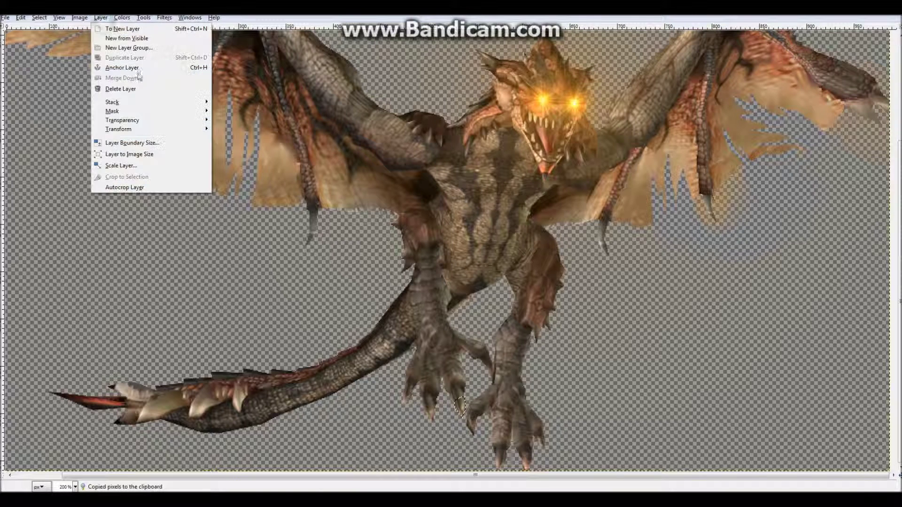
left_click(127, 68)
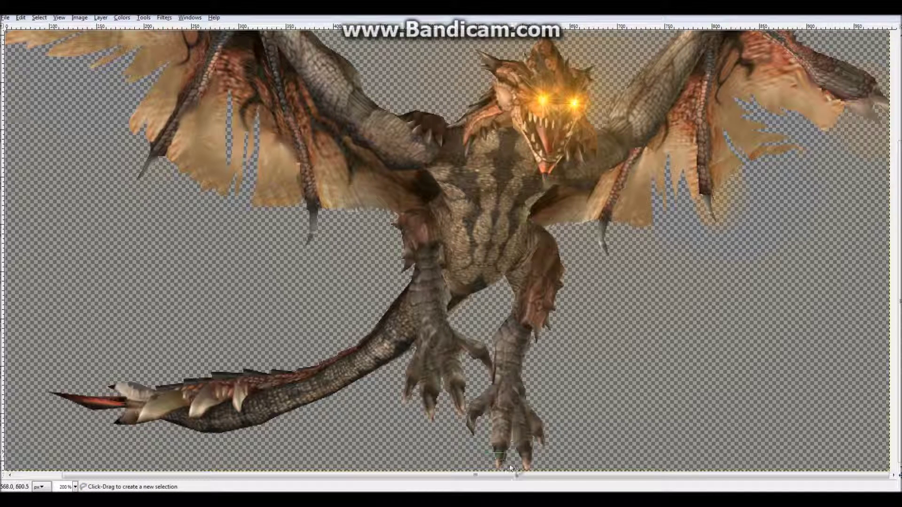
- Copy the outlined left-hand front toe claw of the right-hand foot, paste it at the tip, and anchor the extension
left_click(21, 18)
left_click(38, 79)
left_click(21, 17)
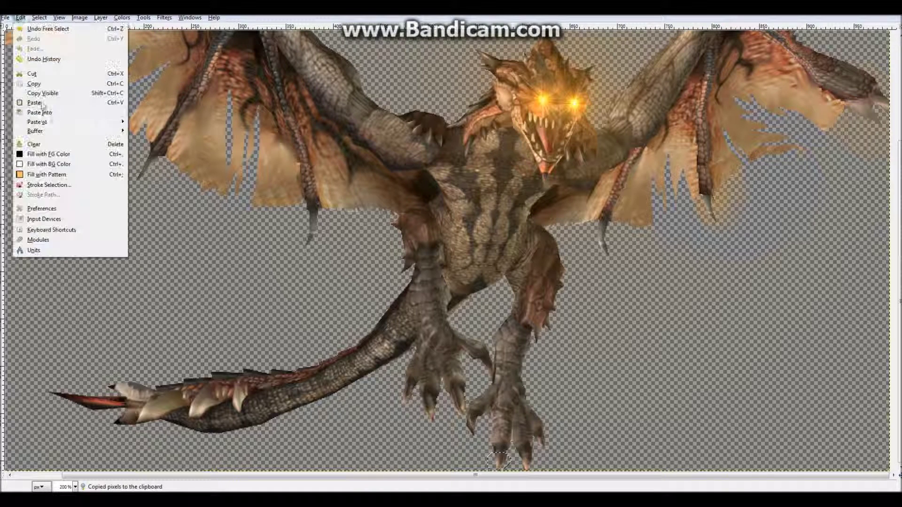
left_click(38, 104)
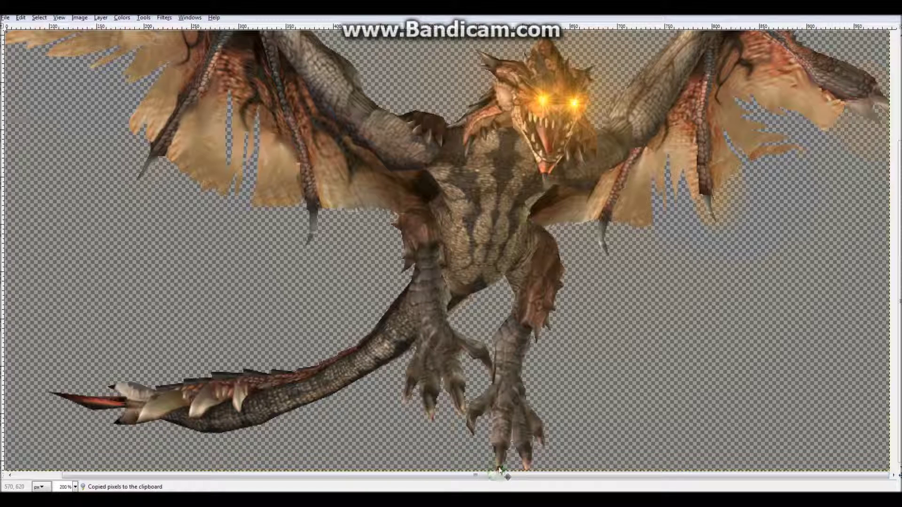
left_click(122, 18)
mouse_move(100, 17)
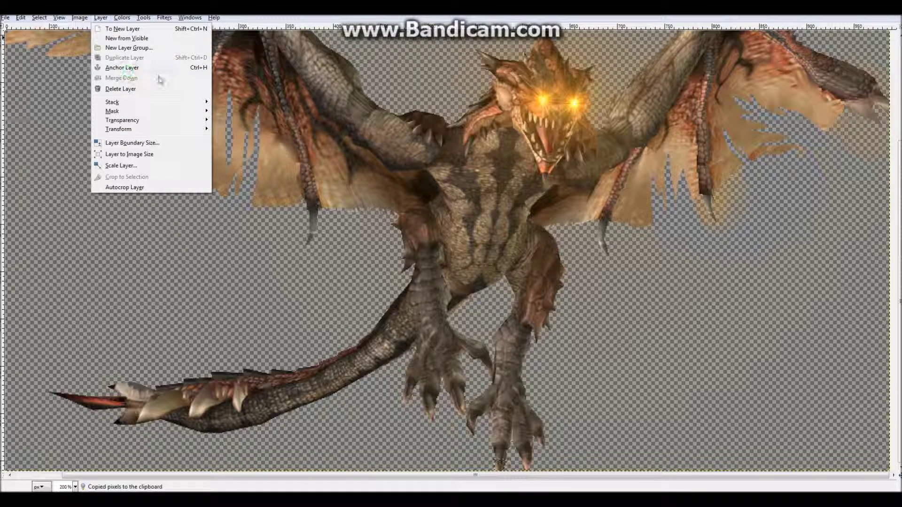
left_click(122, 68)
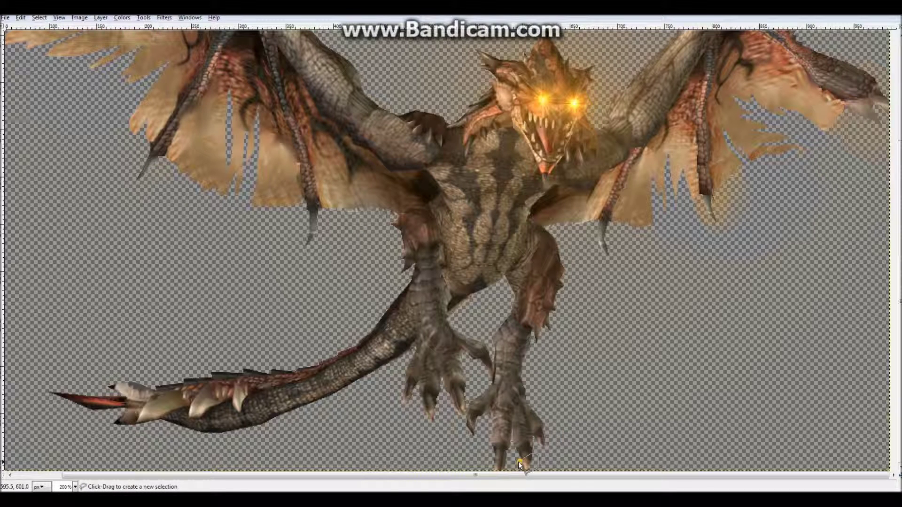
- Copy the outlined right-hand front toe claw of the right-hand foot, paste it at the tip to lengthen it, and anchor it
left_click(21, 17)
left_click(32, 83)
left_click(22, 19)
left_click(36, 101)
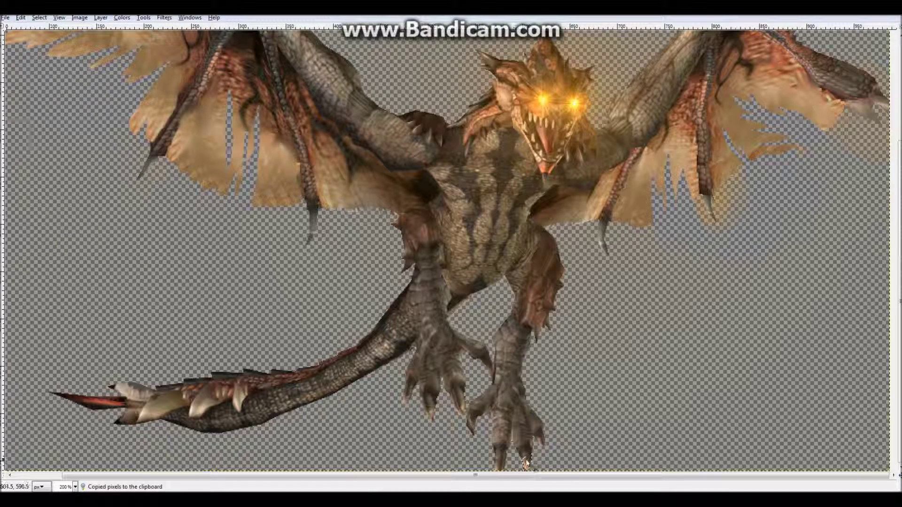
left_click(101, 17)
- Outline the outer toe claw of the right-hand foot, copy and paste it at the tip, and anchor the copy
mouse_move(538, 442)
left_mouse_down()
mouse_move(550, 440)
mouse_move(542, 455)
mouse_move(533, 440)
left_mouse_up()
left_click(537, 444)
left_click(541, 444)
left_click(21, 18)
left_click(41, 85)
left_click(21, 18)
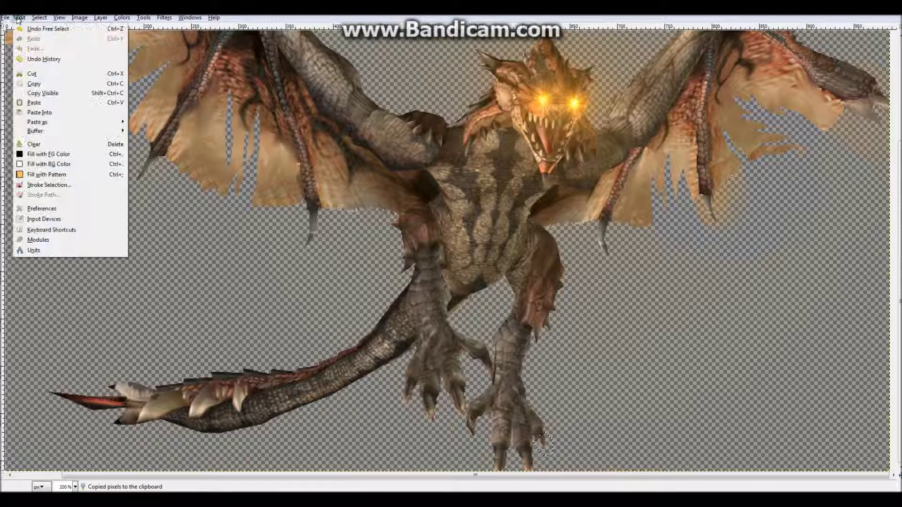
left_click(43, 103)
mouse_move(543, 446)
left_mouse_down()
mouse_move(552, 455)
mouse_move(546, 449)
left_mouse_up()
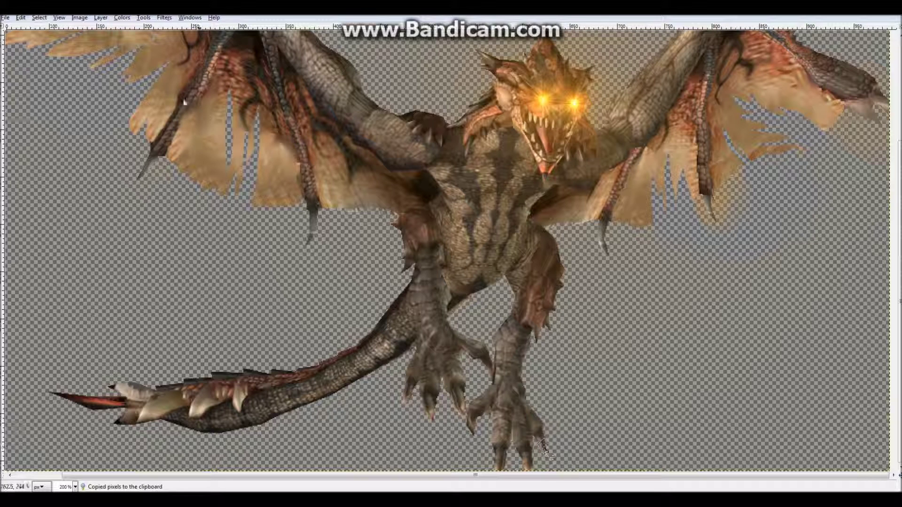
left_click(101, 17)
left_click(143, 53)
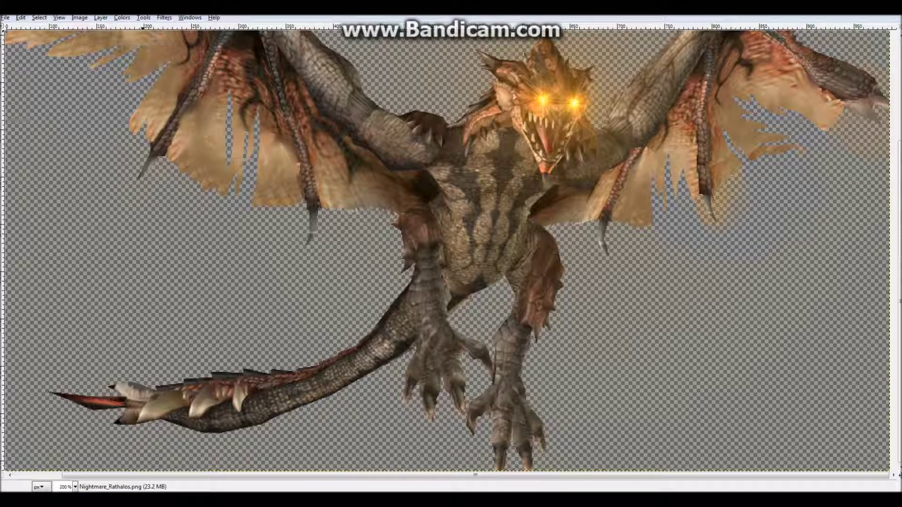
- Smudge the lengthened claws on both feet with the Smudge tool to blend the pasted tips into the originals
left_click(143, 17)
mouse_move(163, 37)
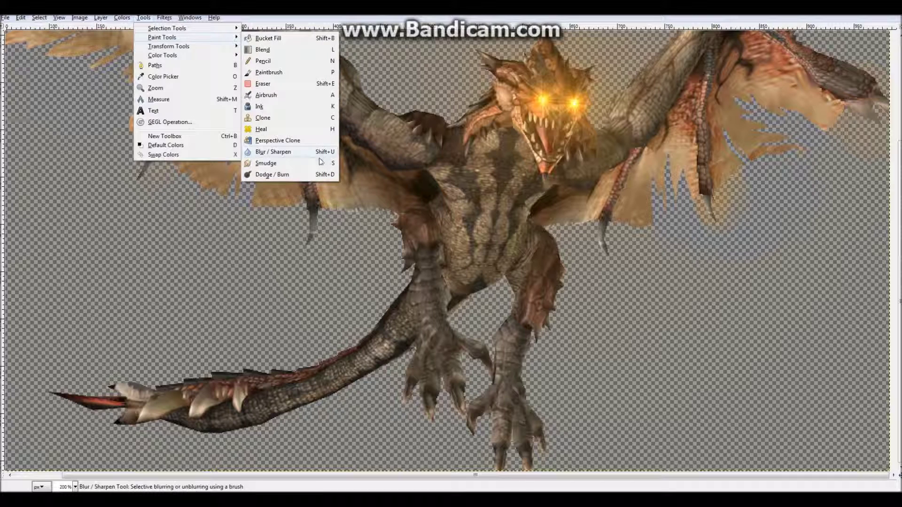
left_click(310, 167)
left_click_drag(457, 400, 462, 407)
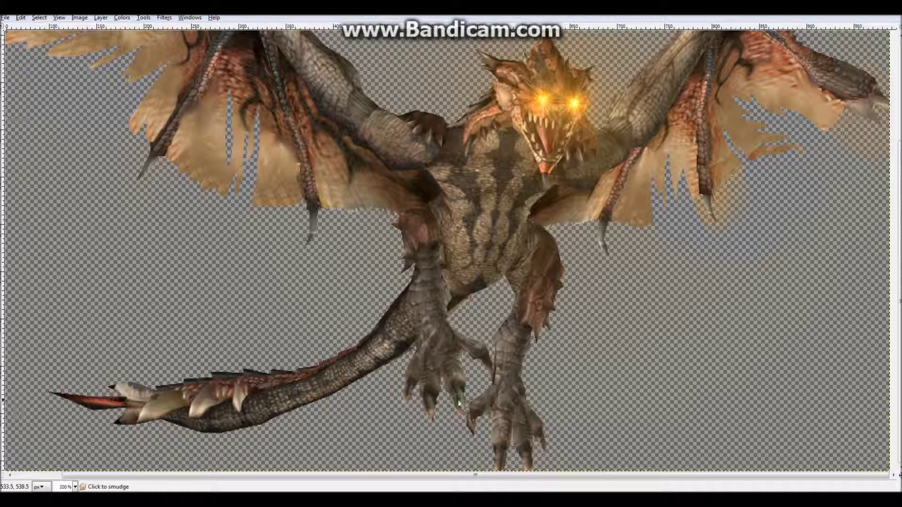
mouse_move(524, 464)
left_mouse_down()
mouse_move(531, 472)
mouse_move(523, 461)
mouse_move(528, 467)
mouse_move(533, 437)
mouse_move(540, 442)
mouse_move(533, 432)
left_mouse_up()
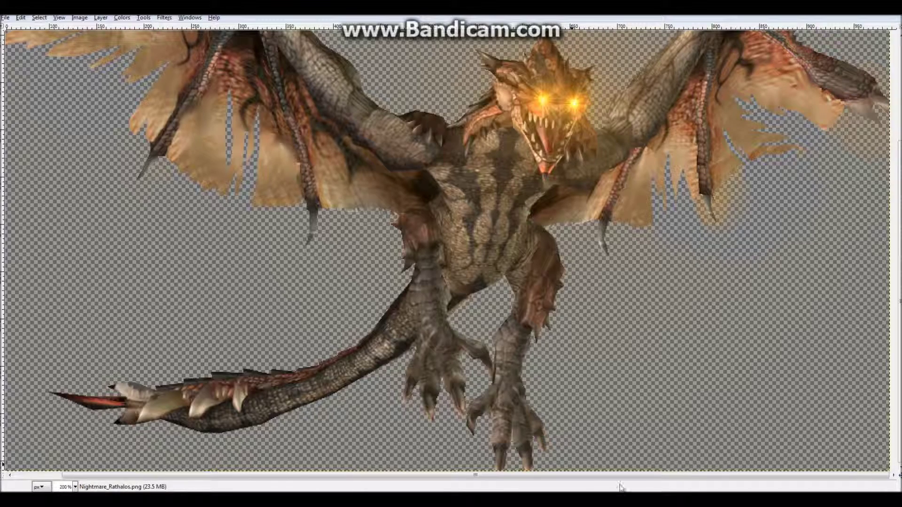
- Cut the selected pixels to the clipboard and view the whole image at 100% zoom
scroll(560, 401, "up", 5)
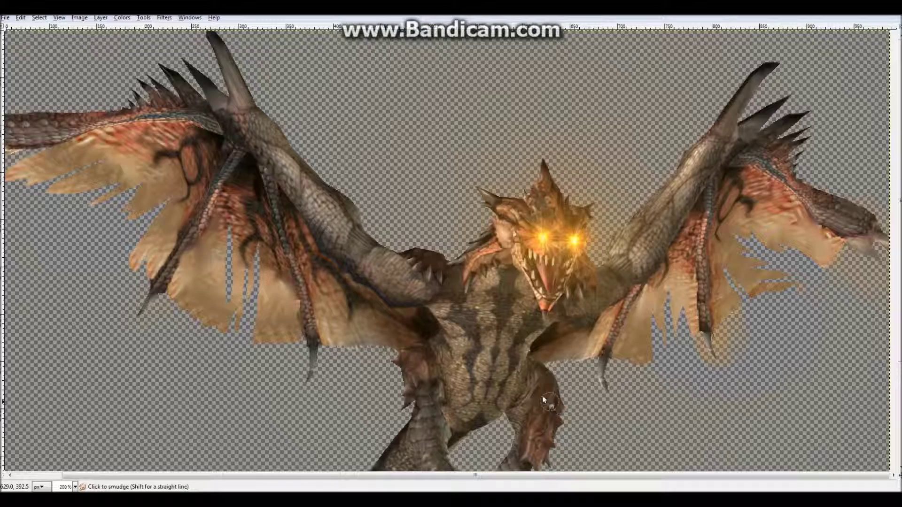
scroll(586, 310, "down", 3)
scroll(586, 311, "up", 3)
key("r")
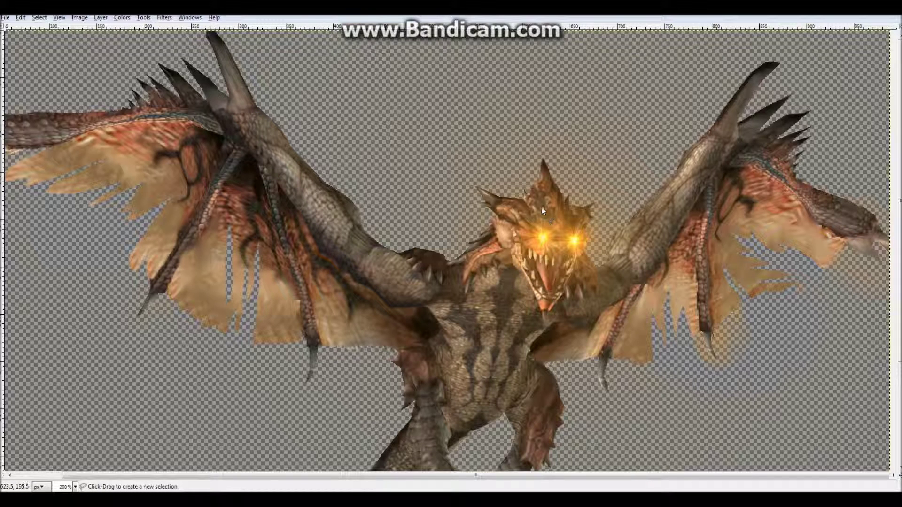
key("ctrl+x")
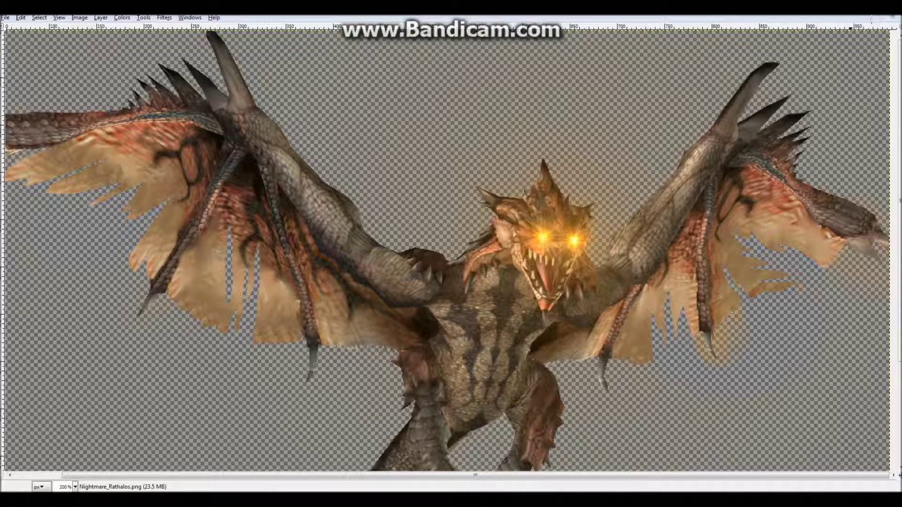
key("1")
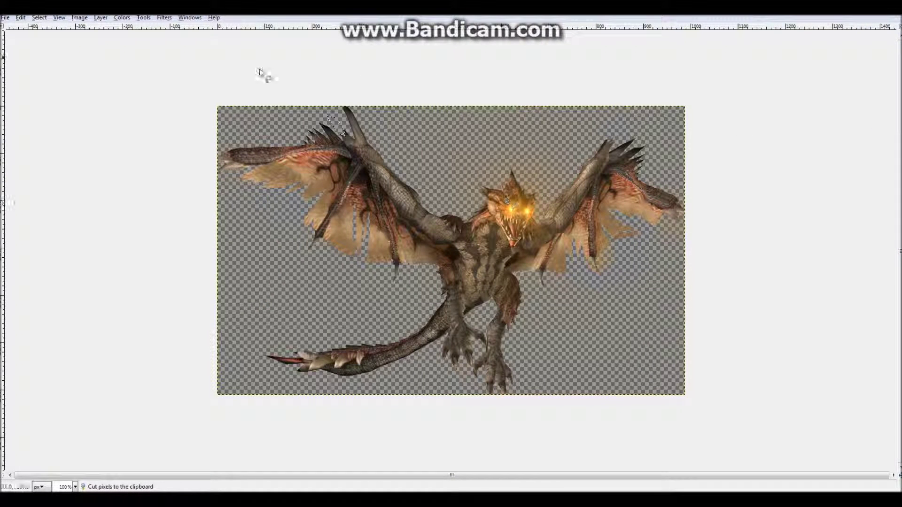